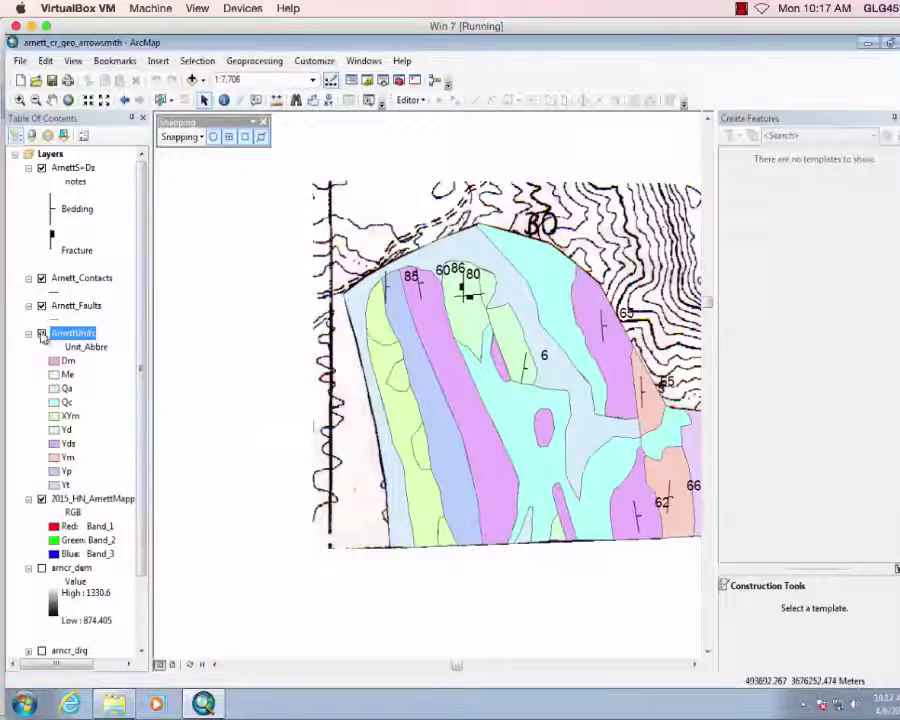
Step: Hide the ArnettUnits polygons and zoom in on the scanned map's central ridge area
click(41, 334)
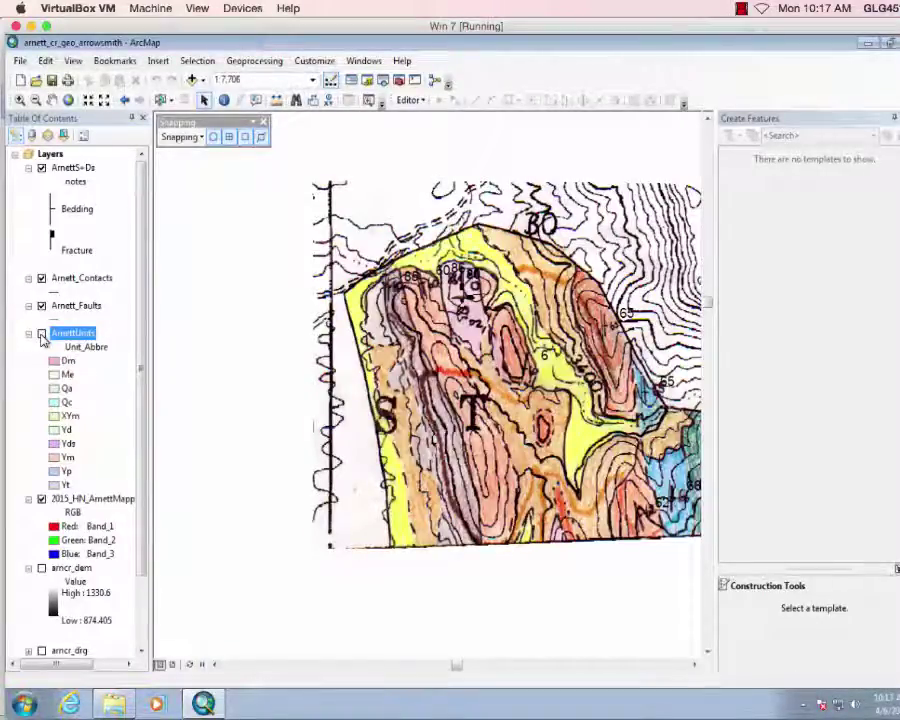
click(19, 100)
drag(336, 255, 605, 407)
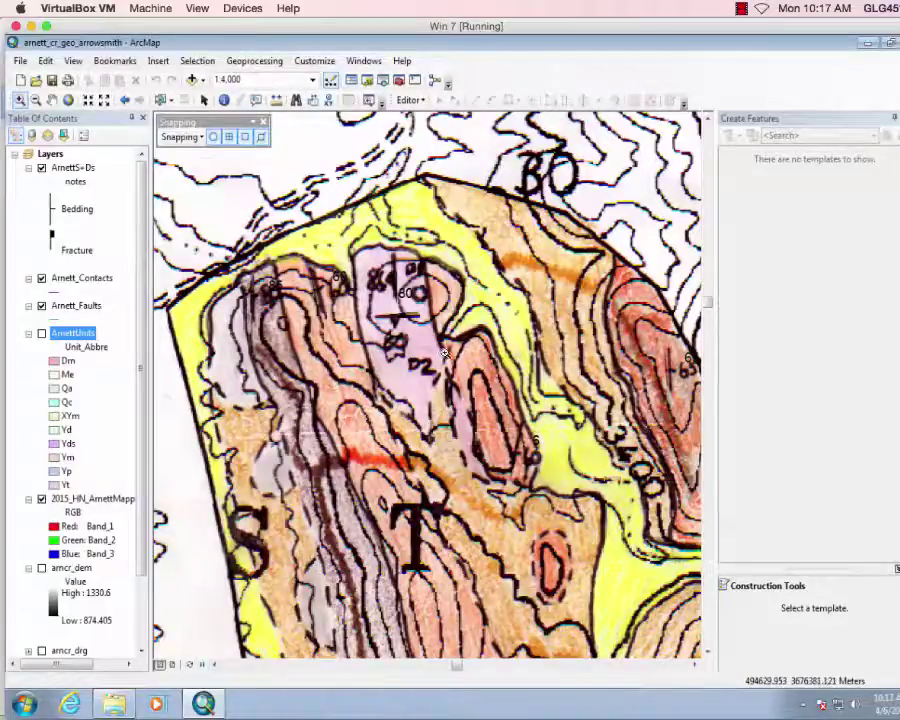
Step: Start an edit session on the Arnett_Faults layer
click(410, 100)
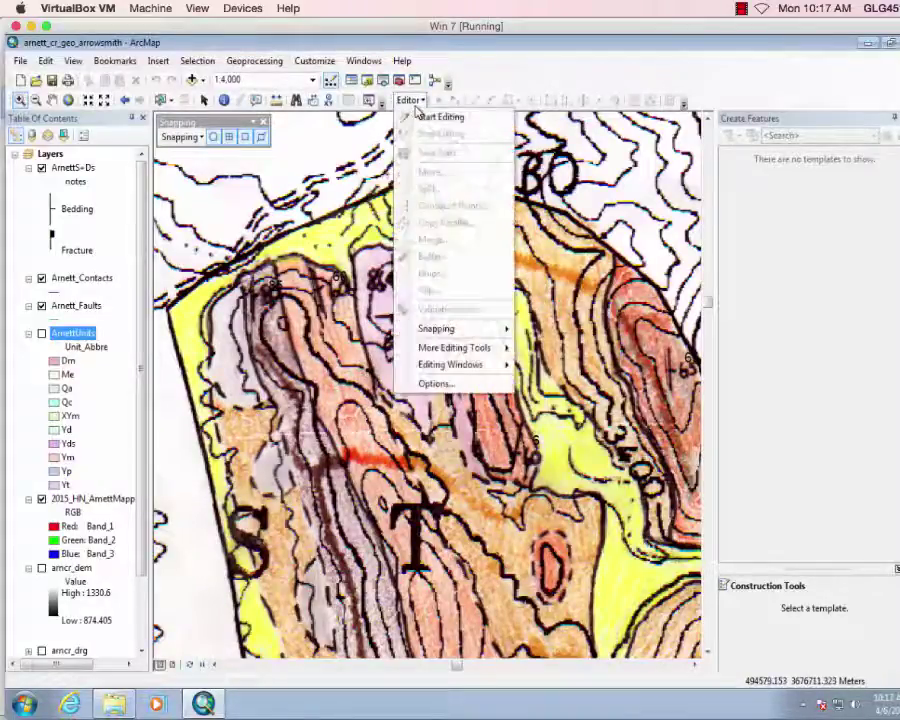
click(424, 117)
click(360, 264)
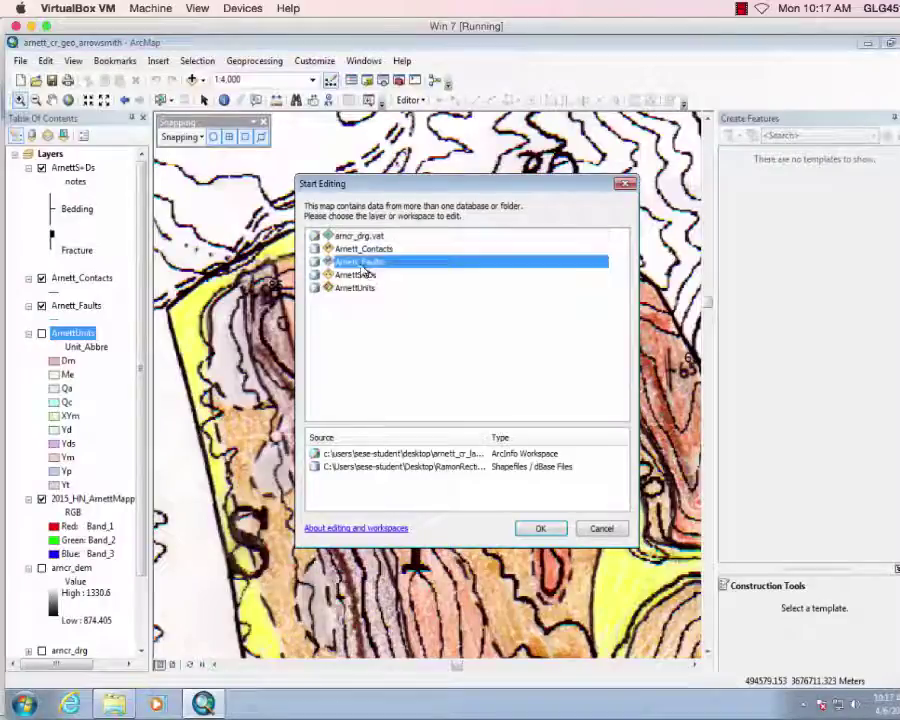
click(540, 530)
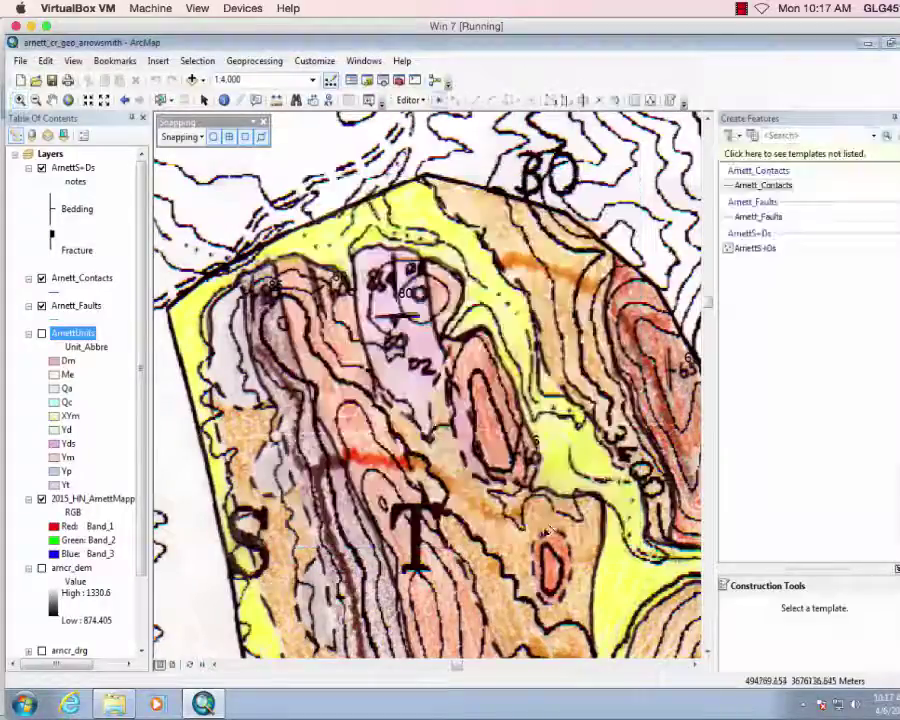
Step: Begin sketching a fault line on the scanned map with the Arnett_Faults line template
click(750, 220)
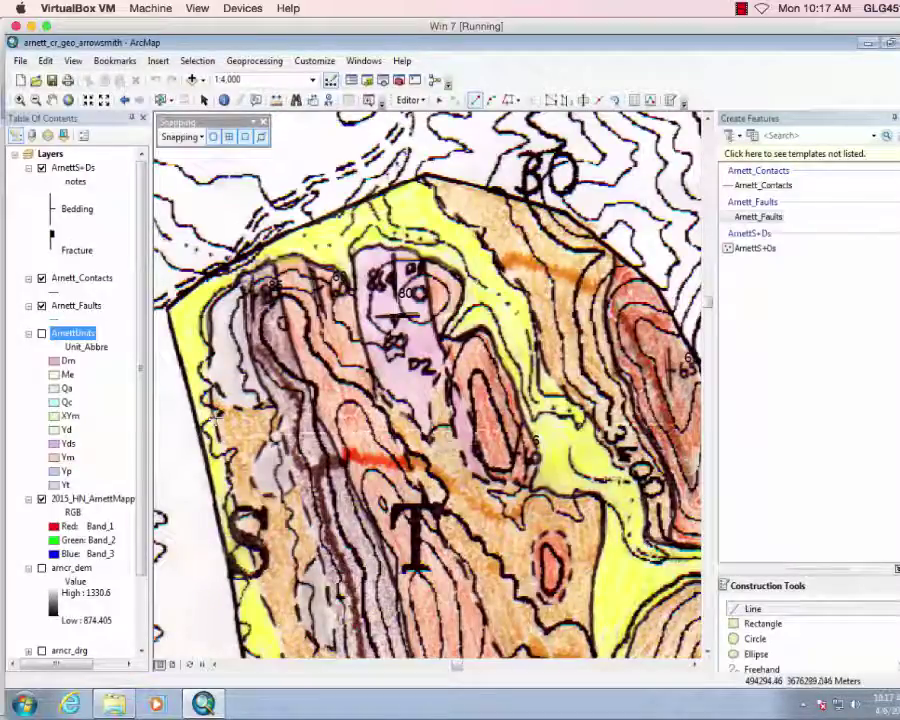
click(214, 417)
click(316, 388)
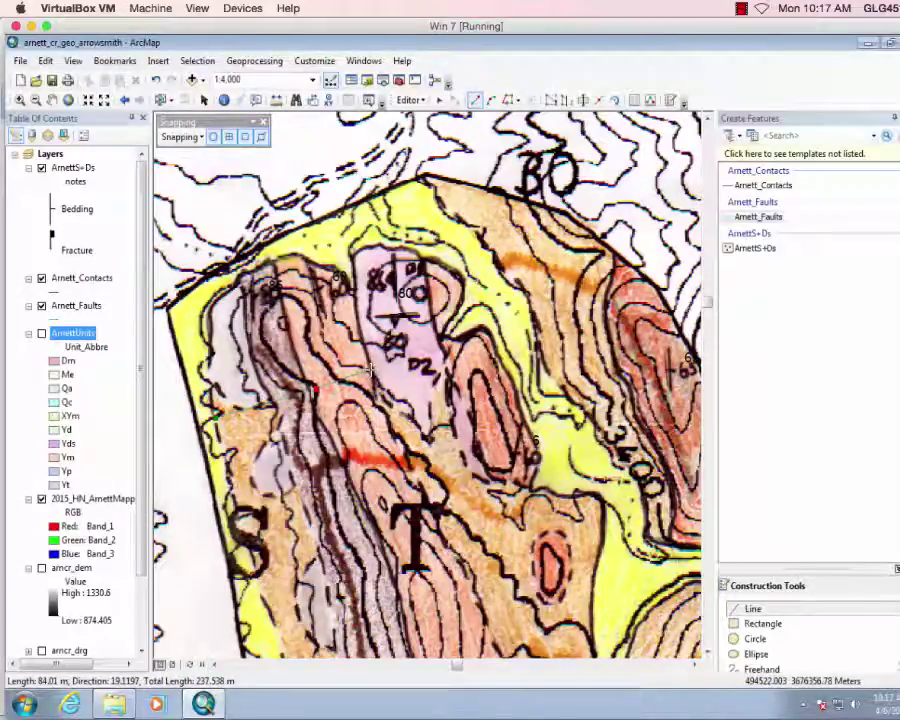
Step: Finish the first fault line and enter its Type in the Arnett_Faults attribute table
double_click(369, 370)
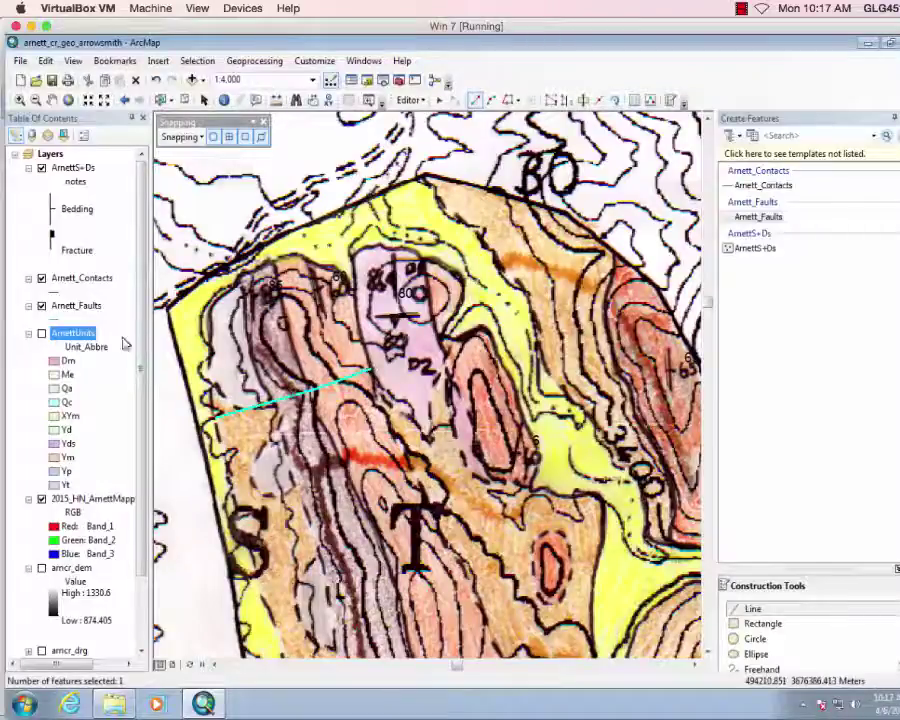
right_click(88, 307)
click(145, 354)
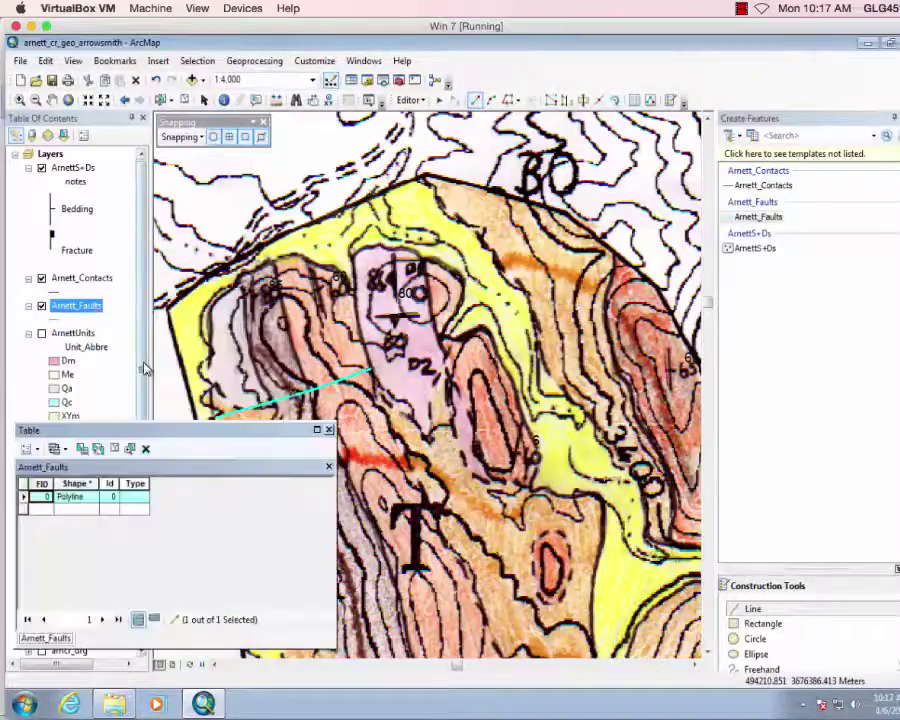
click(134, 497)
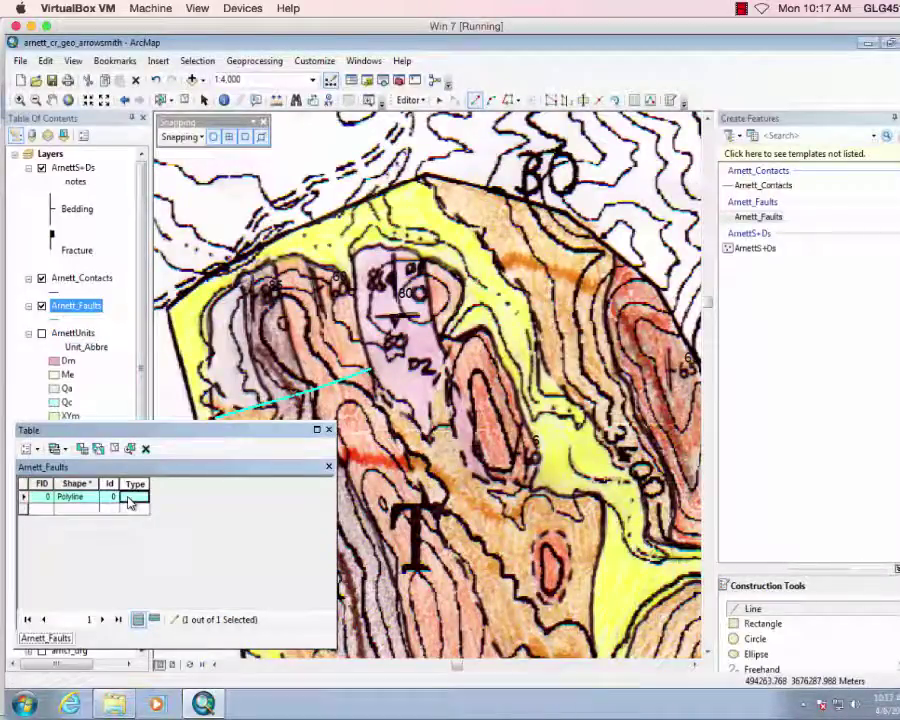
text(Fau)
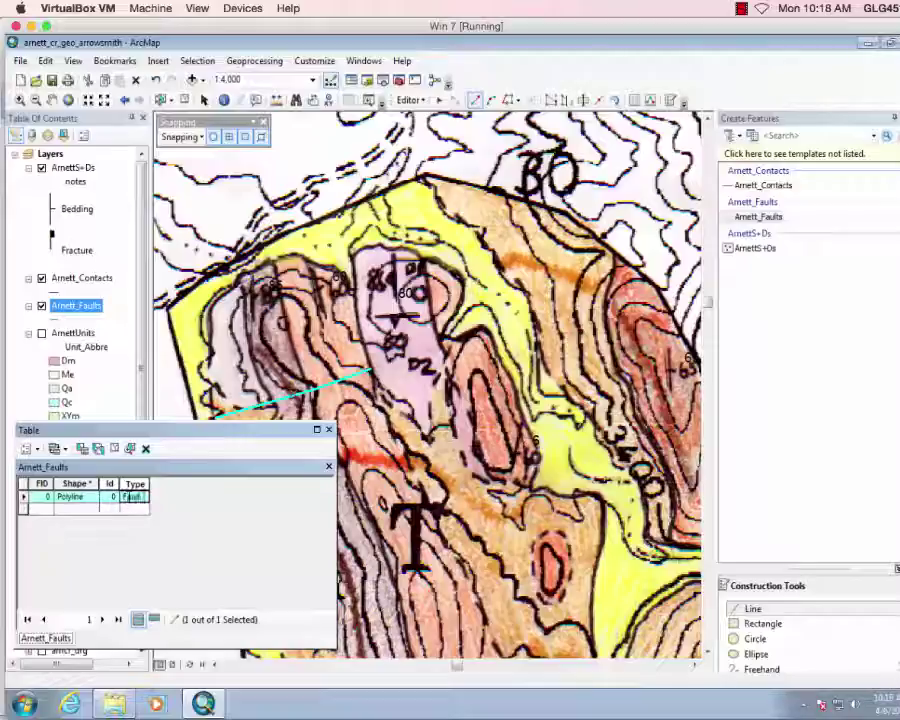
text(lt d)
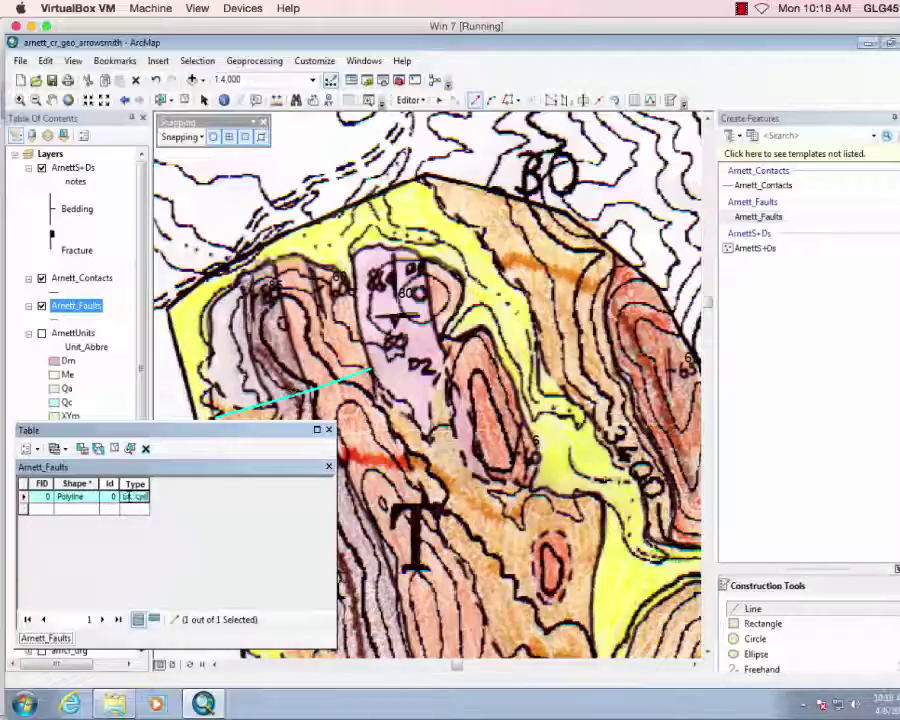
key(Return)
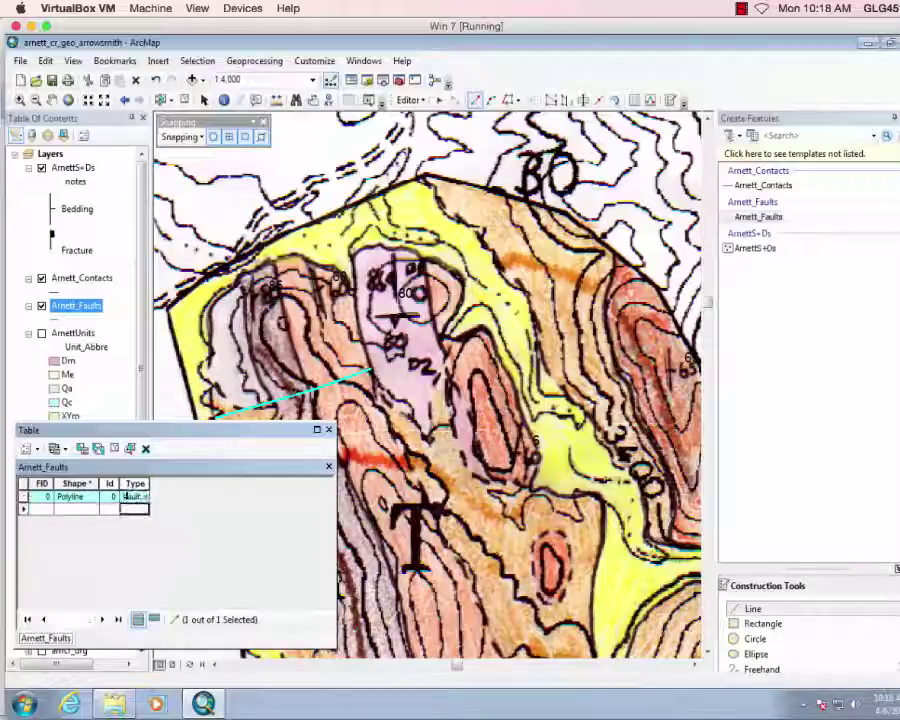
Step: Draw a second fault line and set its Type to 'Fault, approximately located'
click(369, 371)
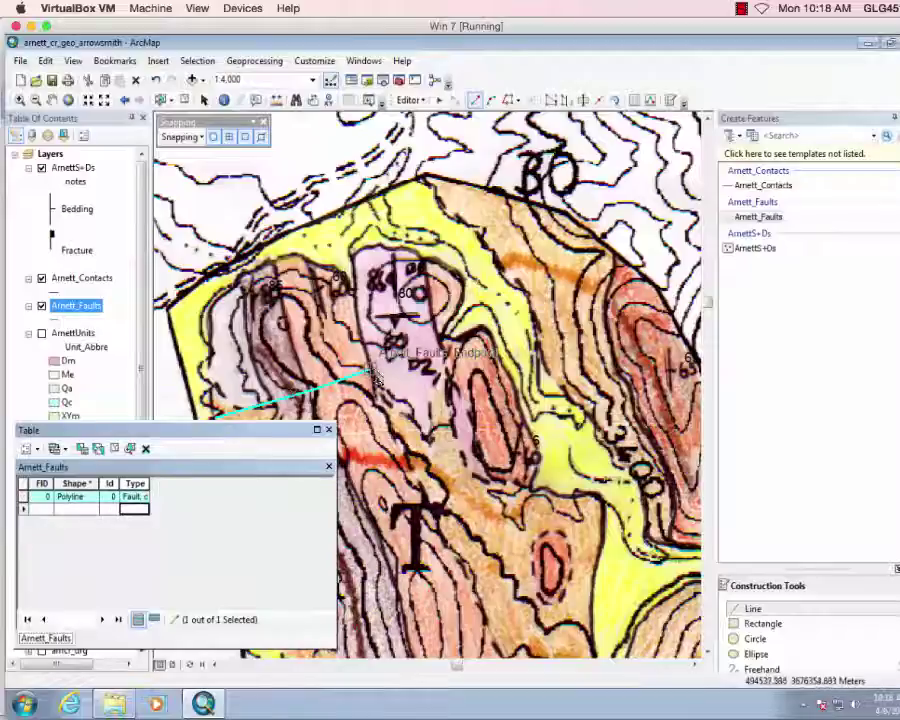
double_click(441, 340)
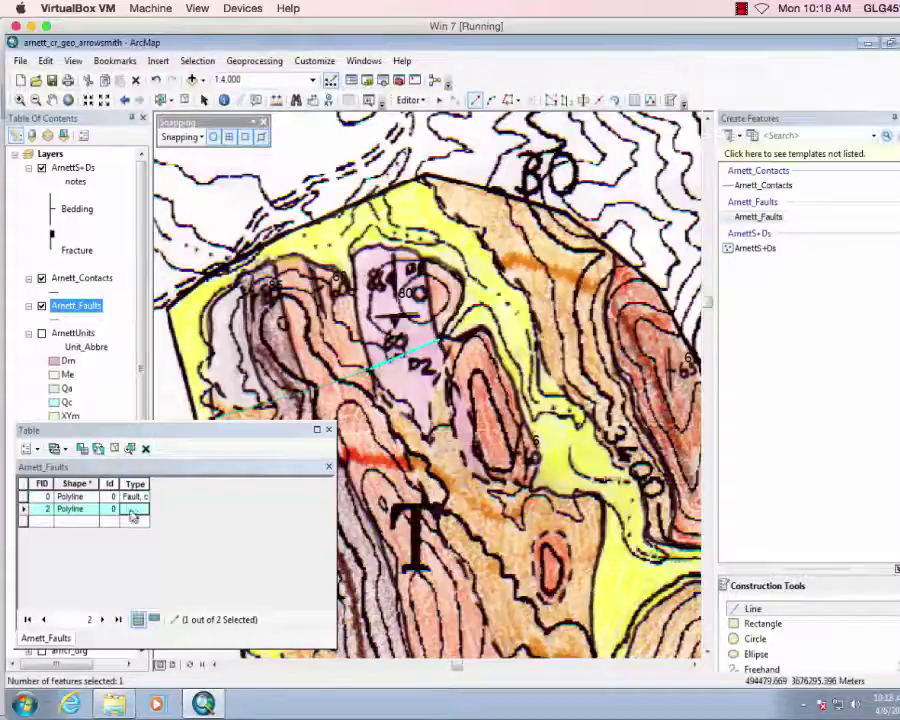
click(133, 510)
text(Faul)
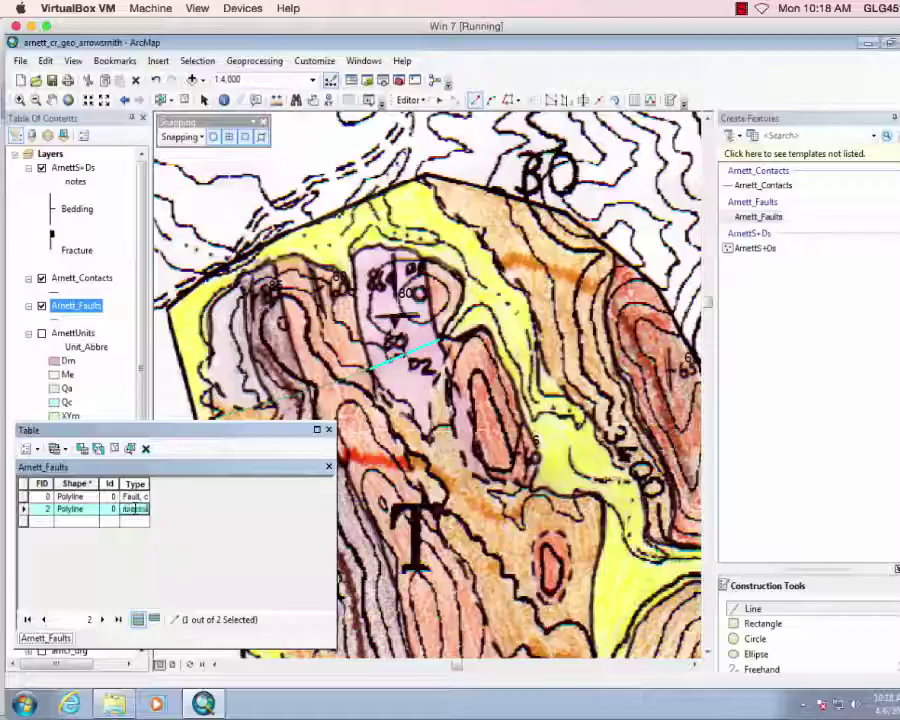
text(prox)
text(imate)
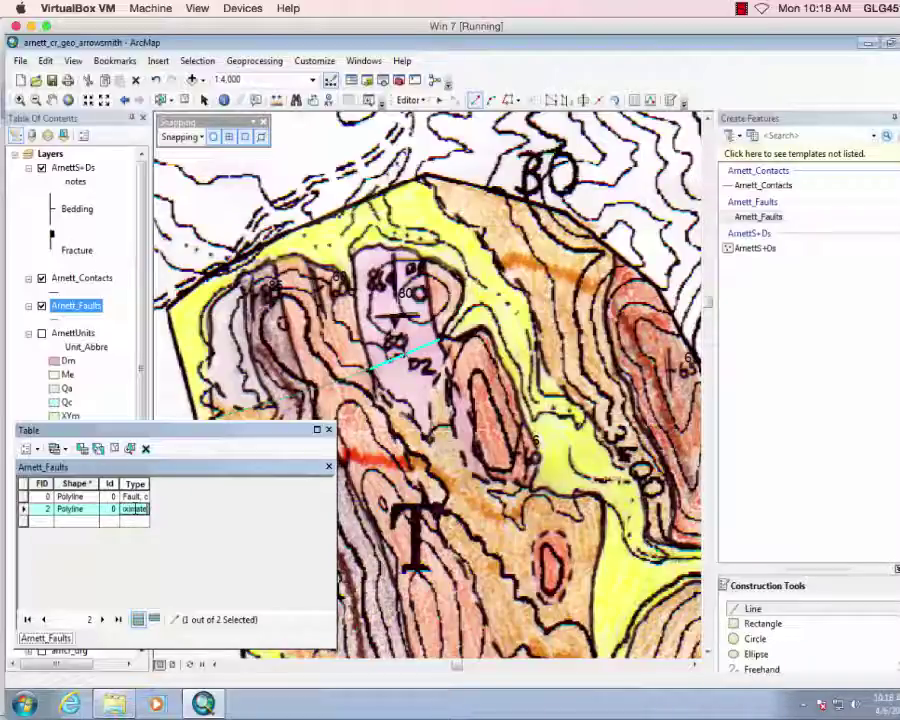
text(ly lo)
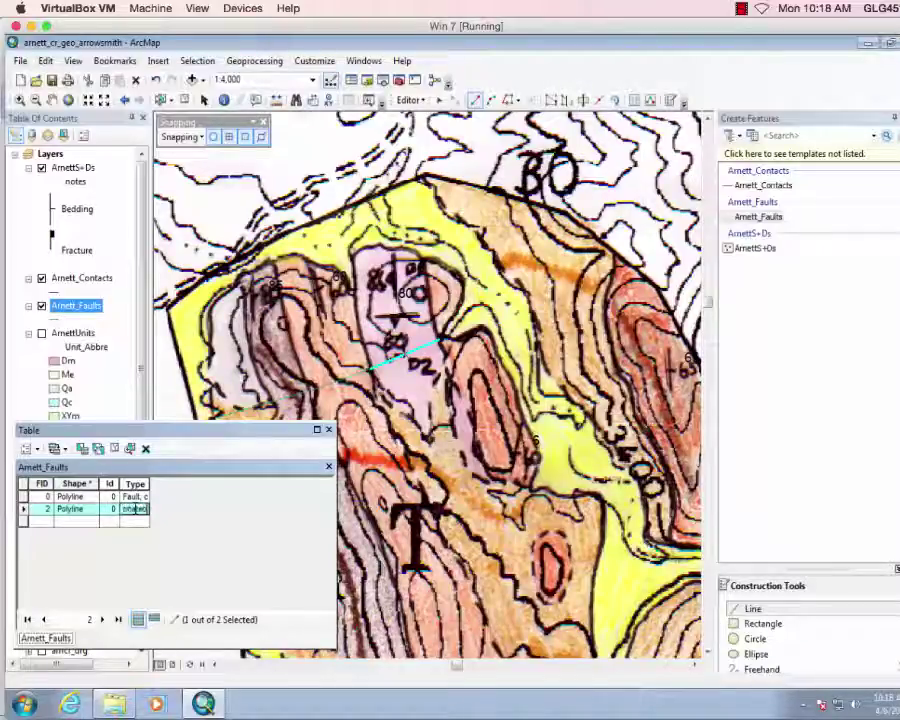
text(cated)
key(Return)
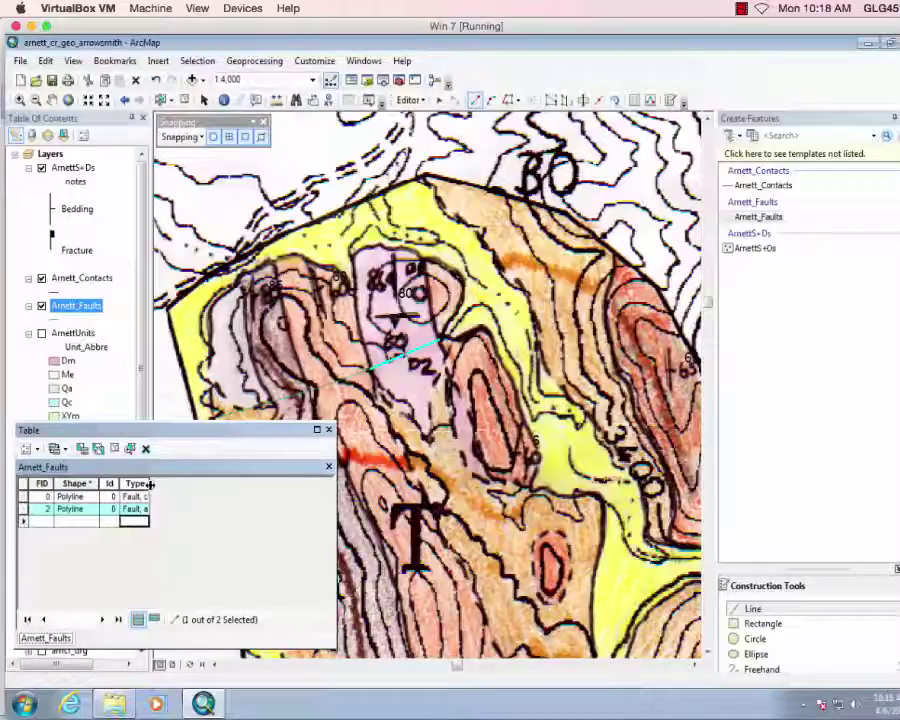
Step: Widen the Type column, finish the third fault as 'Fault, buried', and pan the map south
drag(148, 484, 225, 483)
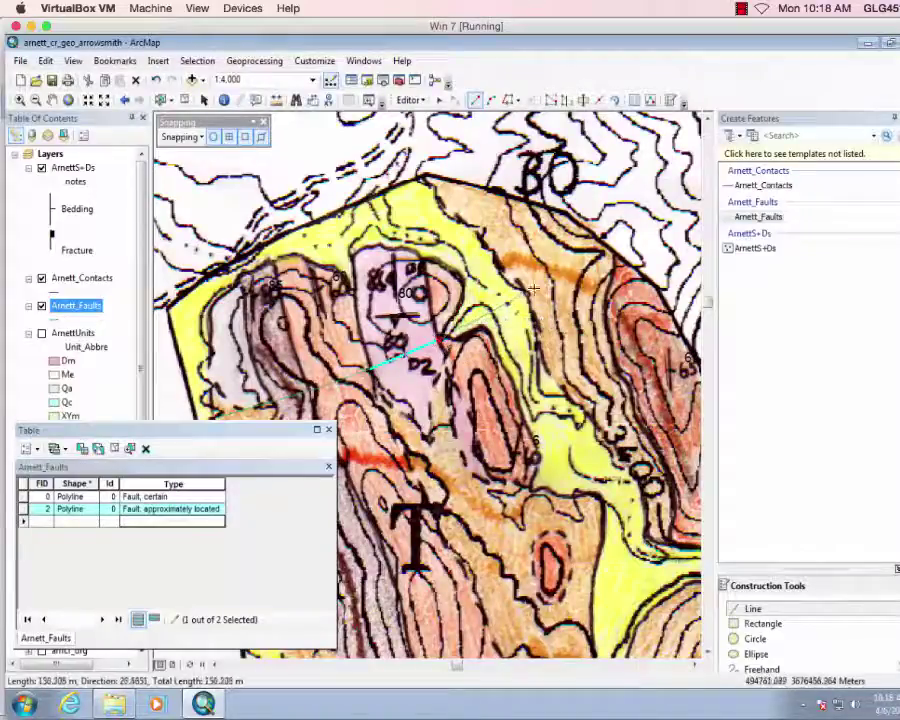
double_click(605, 247)
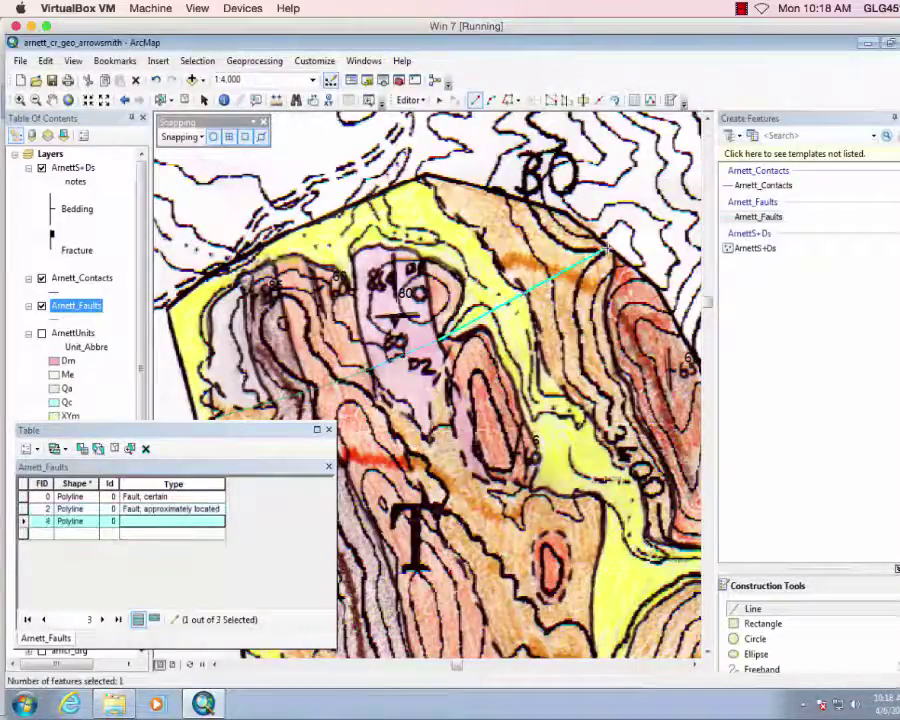
click(156, 522)
text(Fault, inferred)
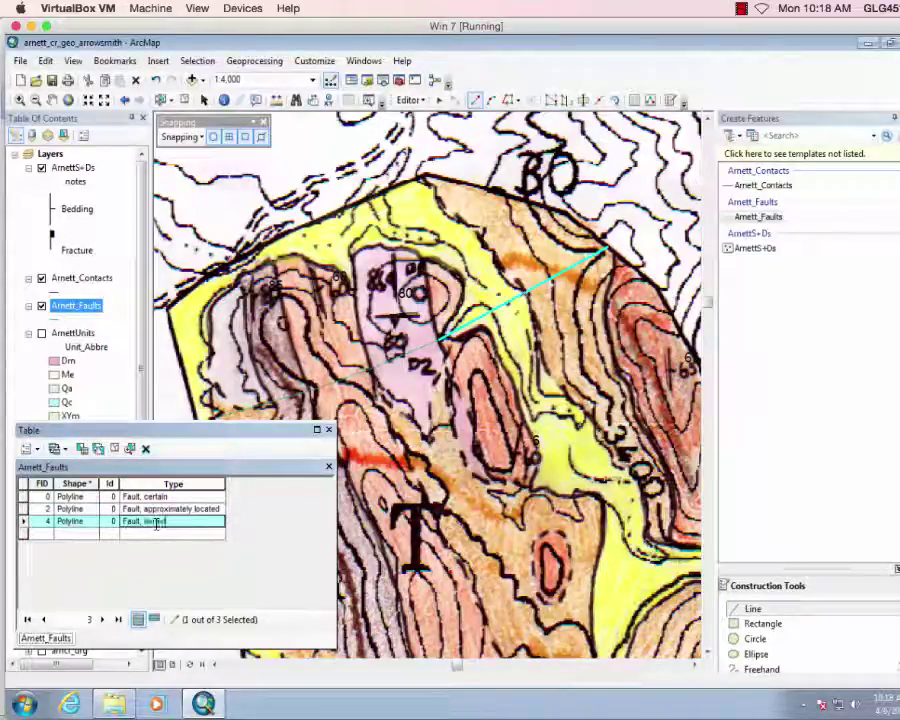
key(Return)
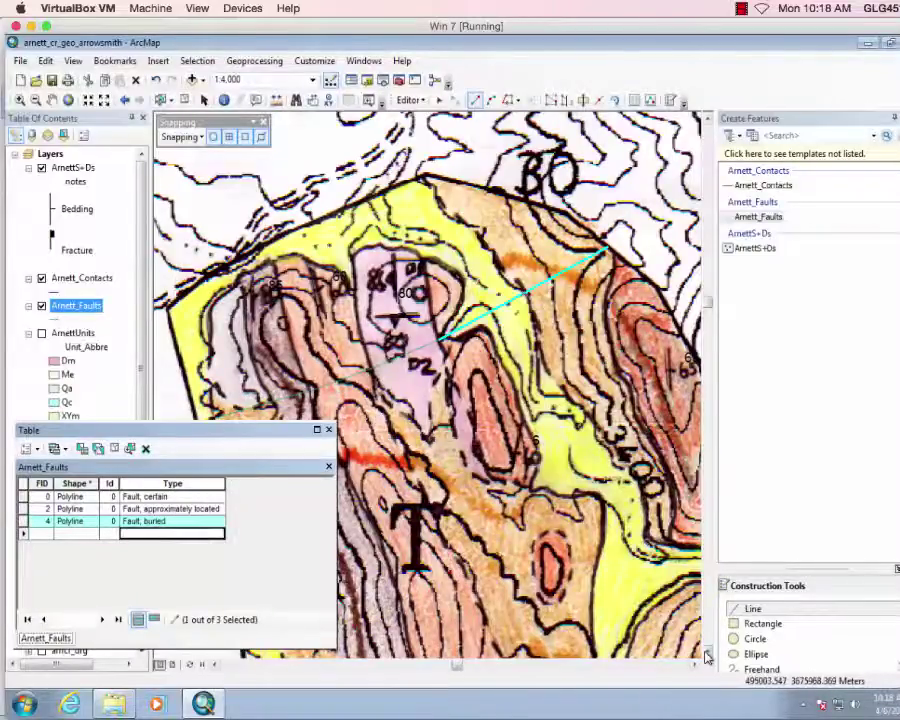
key(Down)
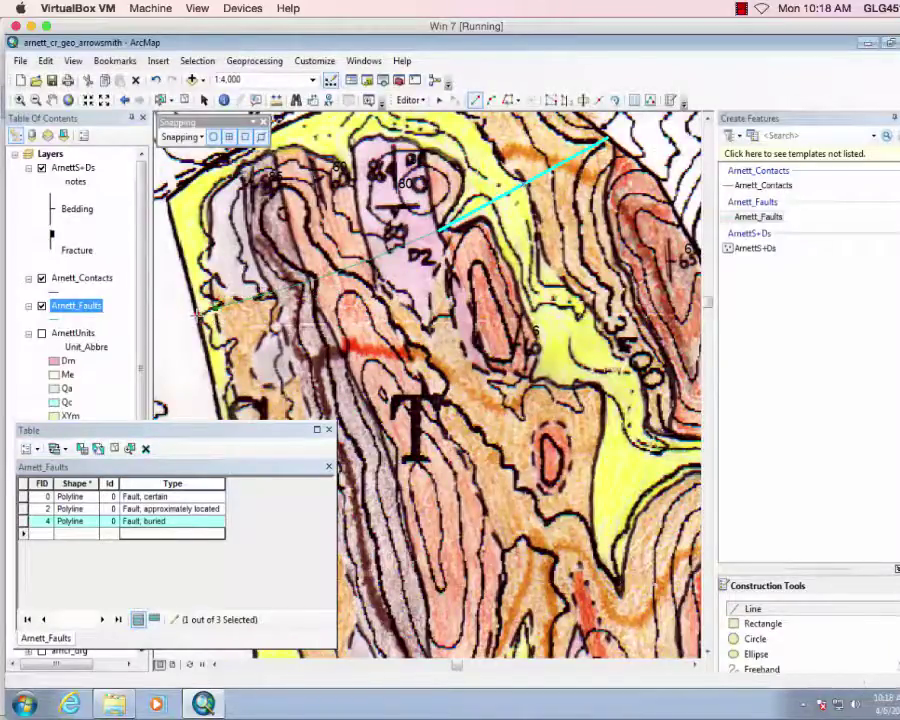
Step: Finish the fourth fault (FID 6) and record its Type as 'Fault, butied'
double_click(218, 312)
click(156, 535)
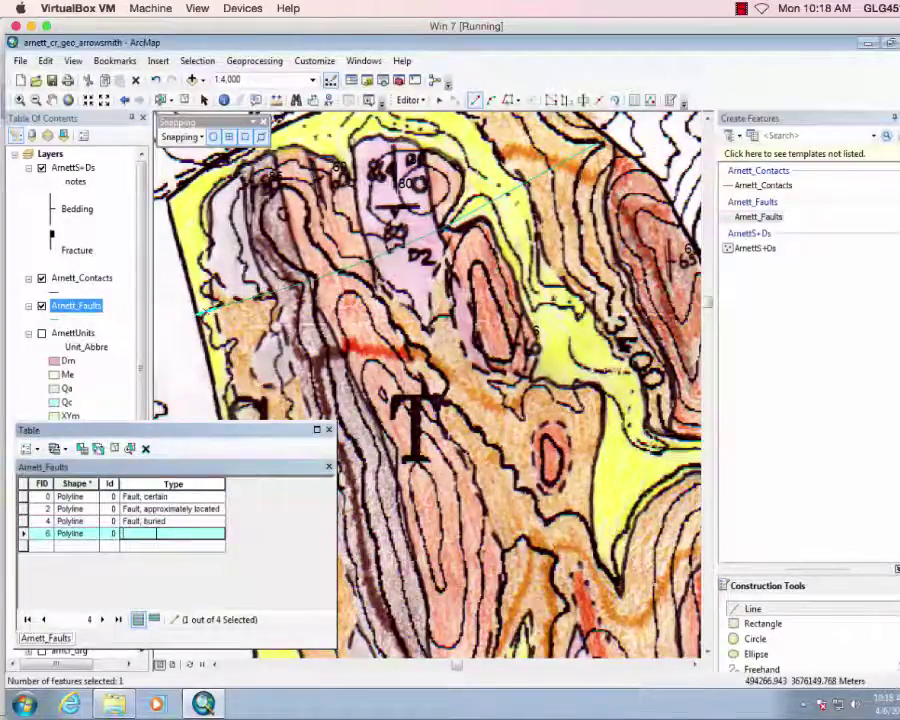
text(Fault, buried)
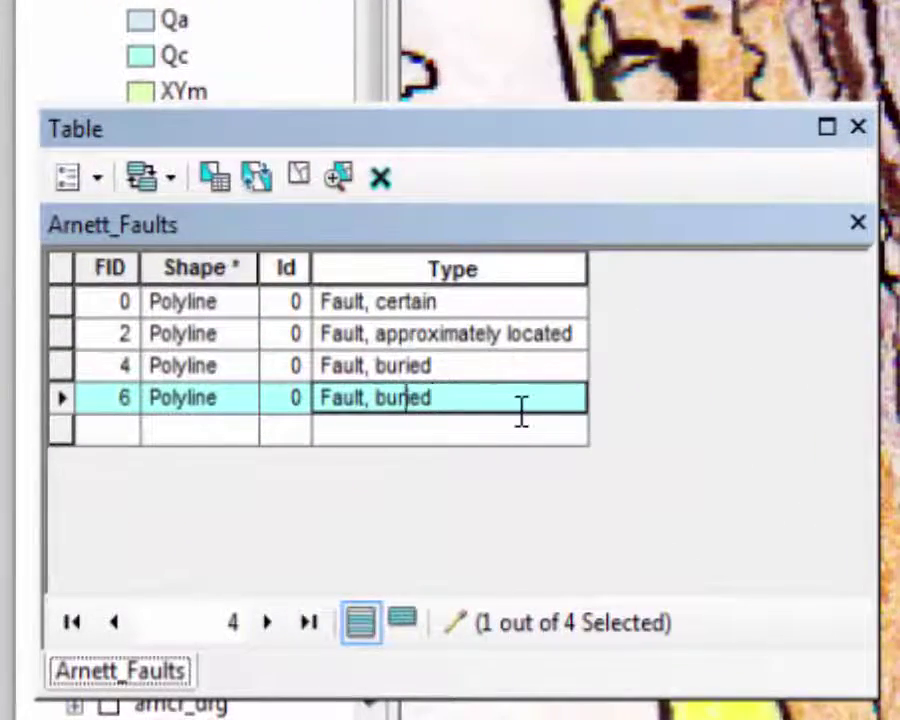
key(BackSpace)
text(t)
click(440, 425)
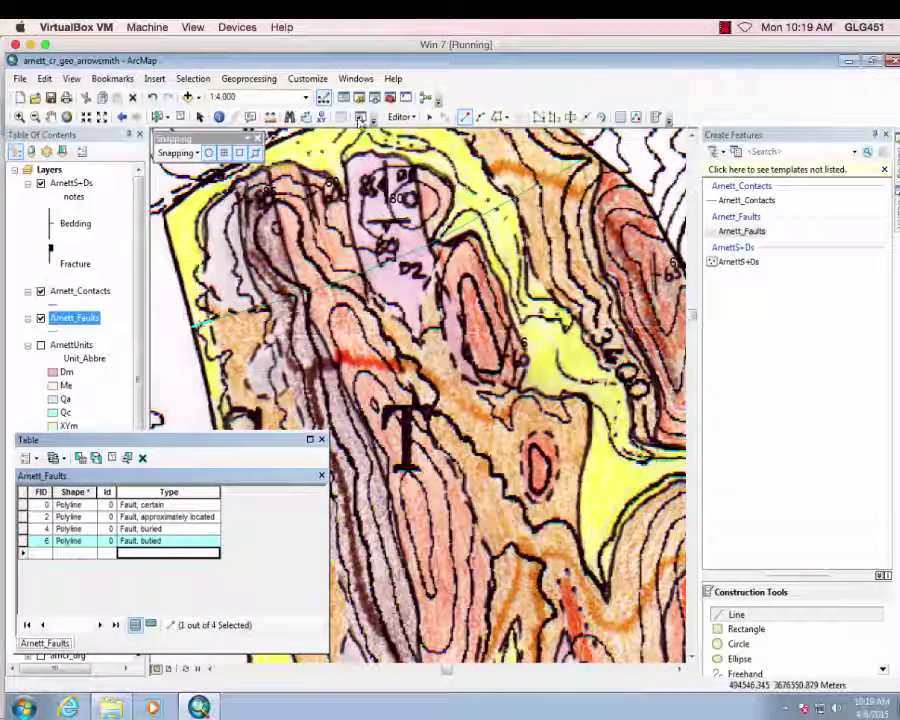
Step: Stop editing and save the fault edits
click(400, 117)
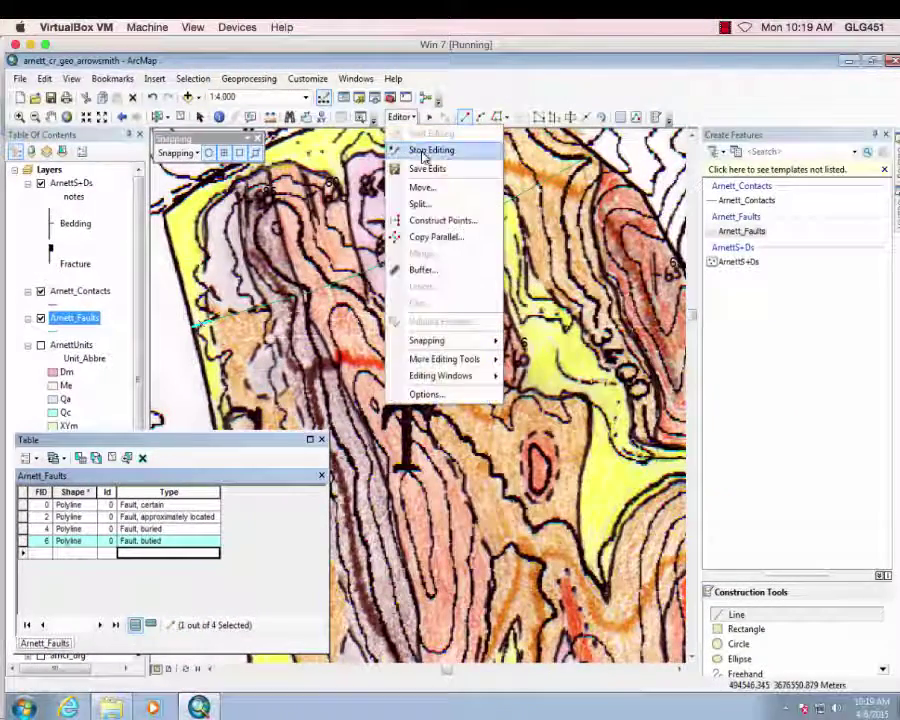
click(425, 148)
click(402, 424)
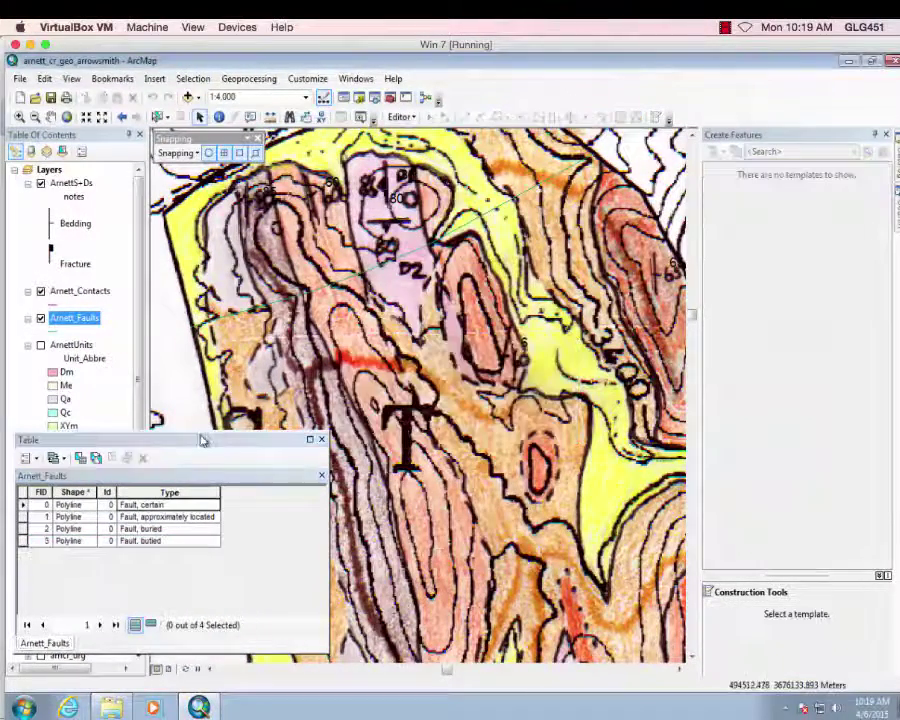
Step: Symbolize Arnett_Faults by unique values of Type, listing all four values without an 'all other values' symbol
right_click(80, 323)
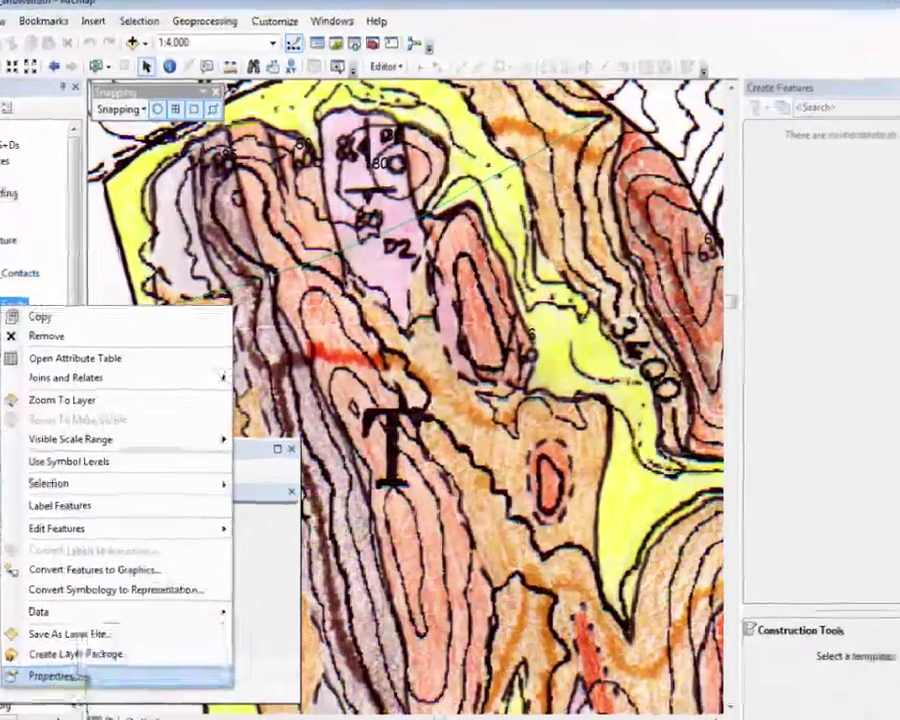
click(140, 631)
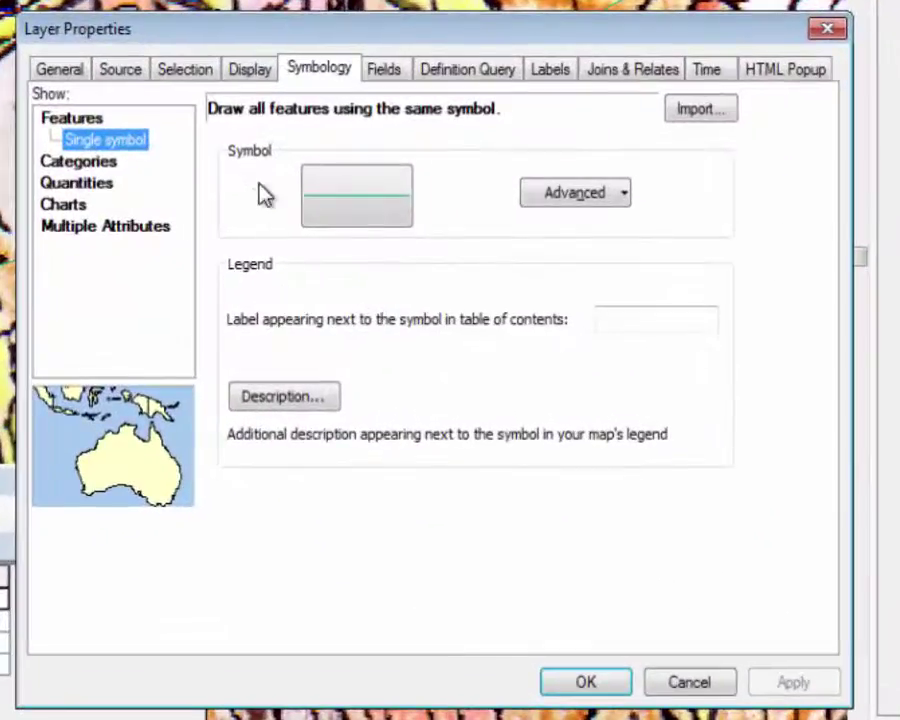
click(85, 163)
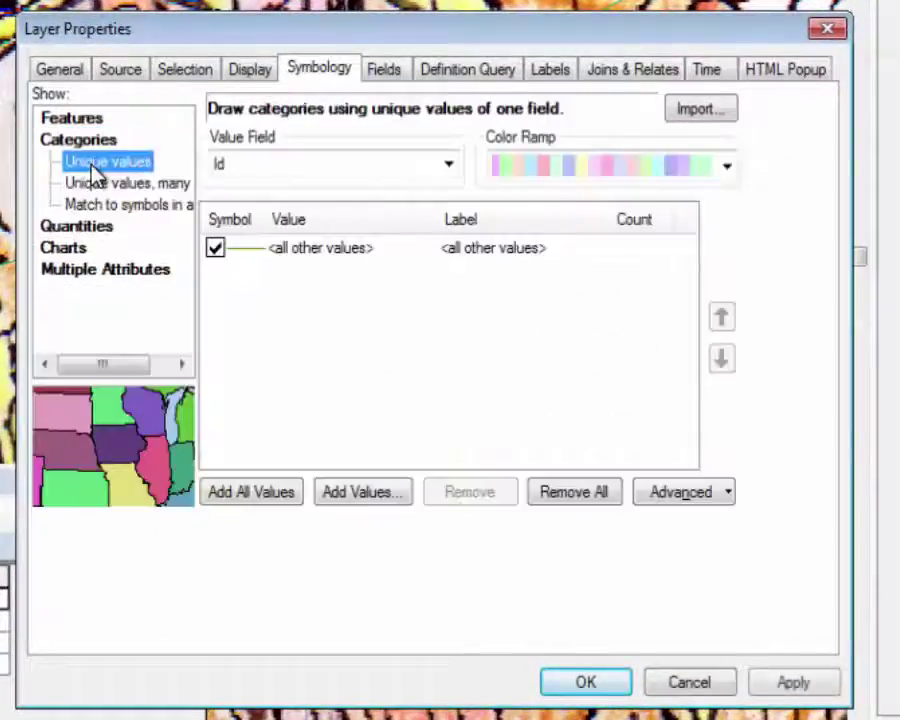
click(345, 166)
click(310, 205)
click(215, 248)
click(248, 492)
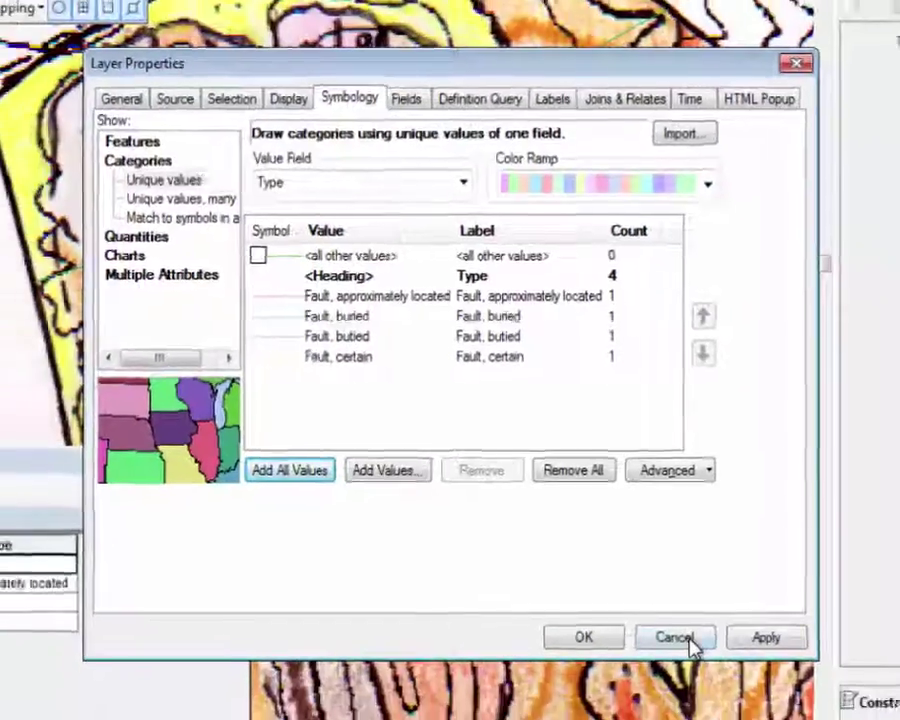
Step: Restart editing on Arnett_Faults and correct the misspelled 'Fault, butied' Type to 'Fault, buried'
click(700, 684)
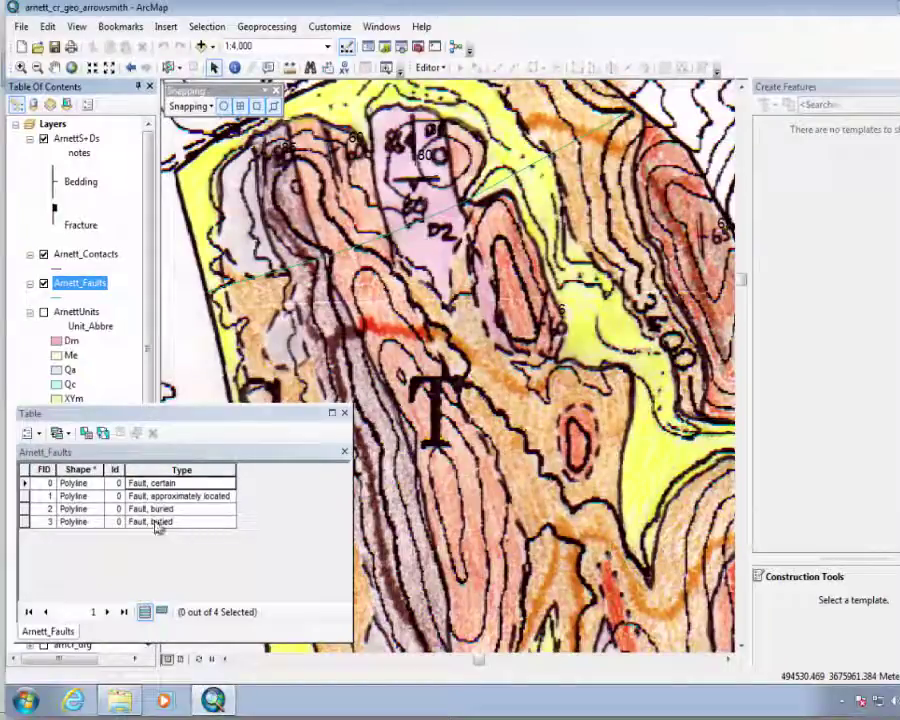
click(157, 523)
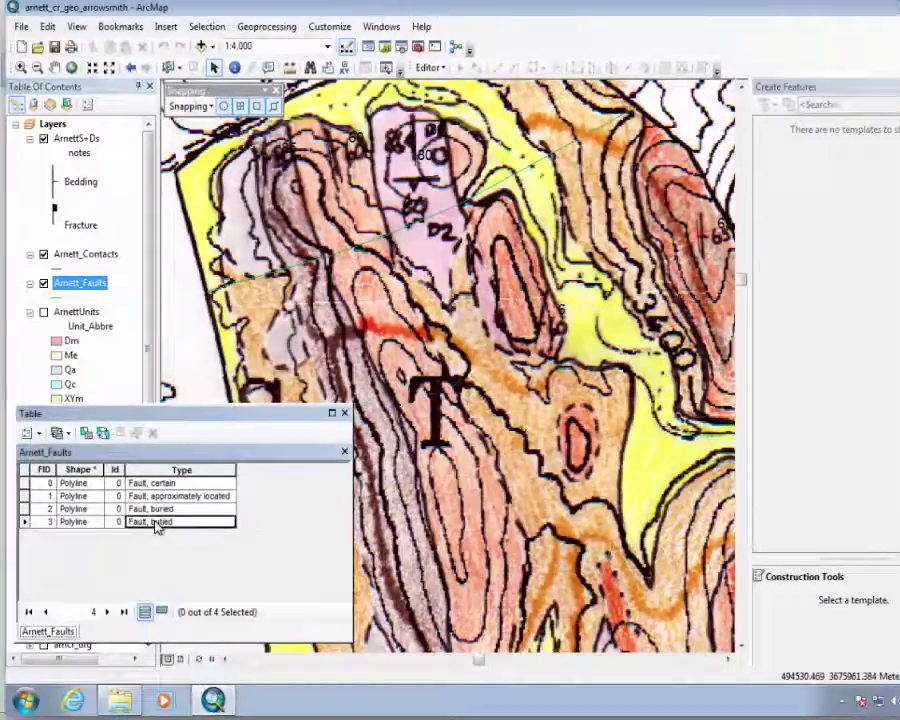
click(431, 70)
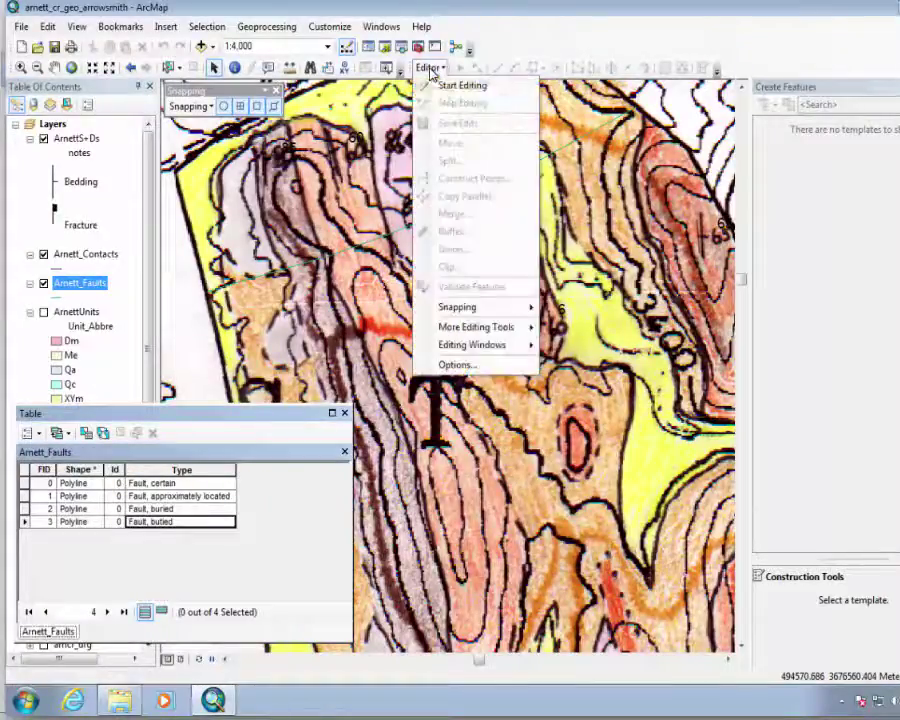
click(445, 84)
click(374, 237)
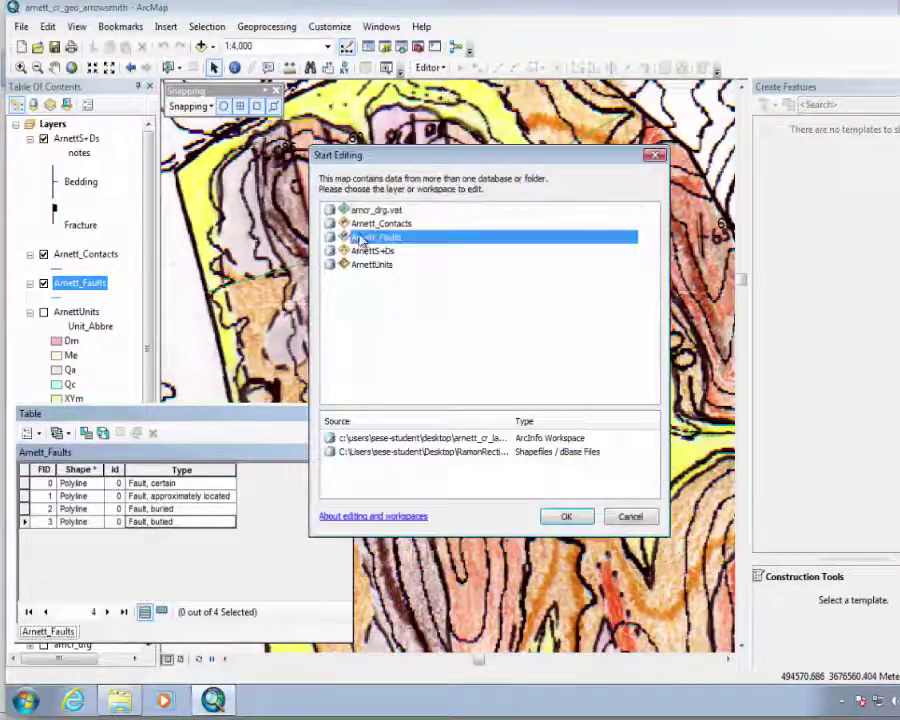
click(566, 516)
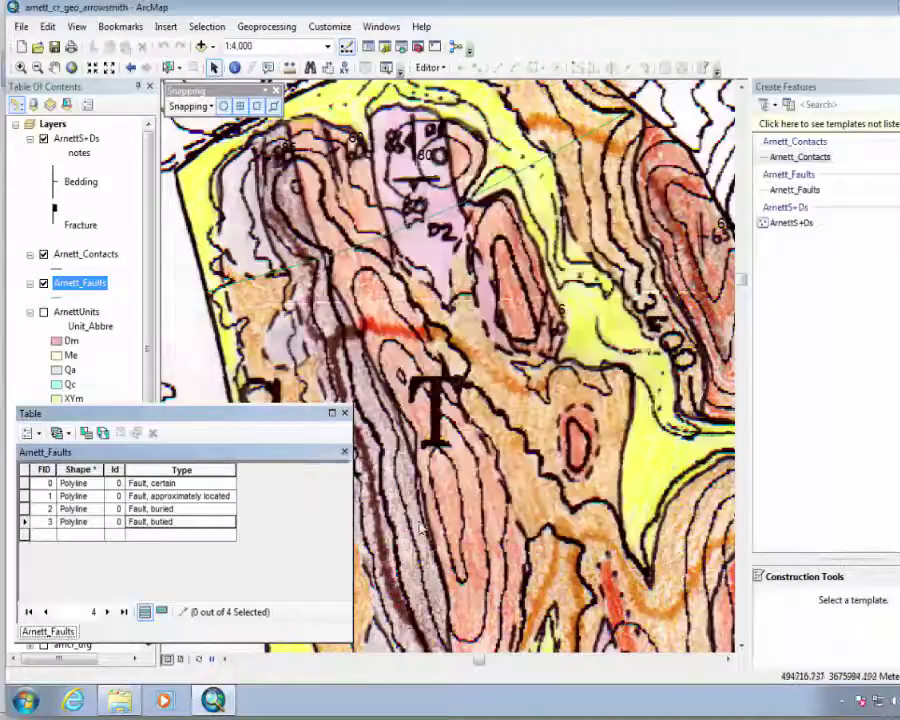
click(190, 534)
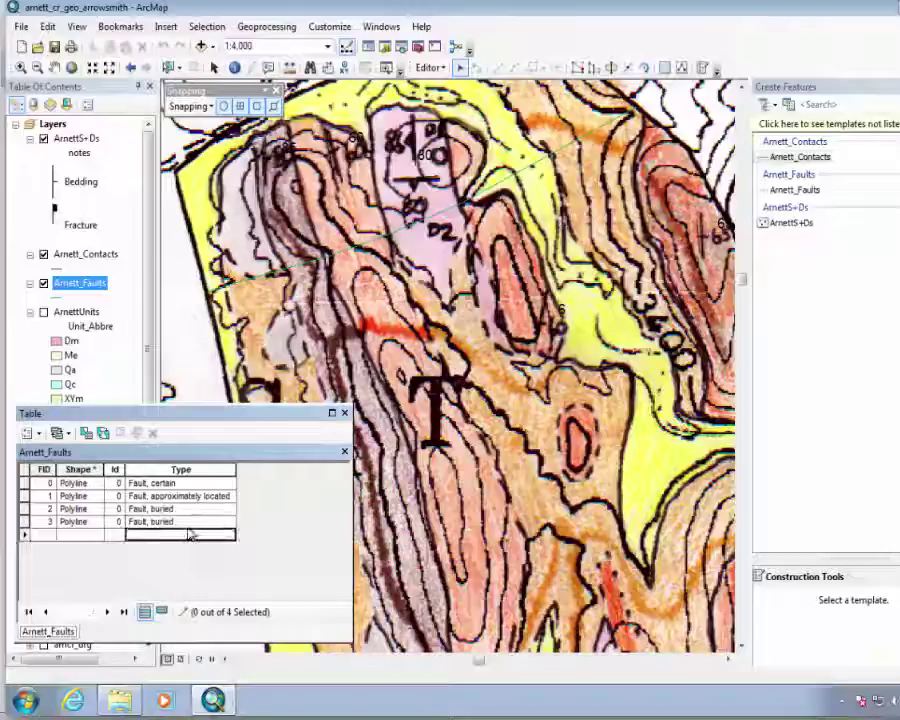
Step: Save the corrected fault attributes and stop editing
click(429, 67)
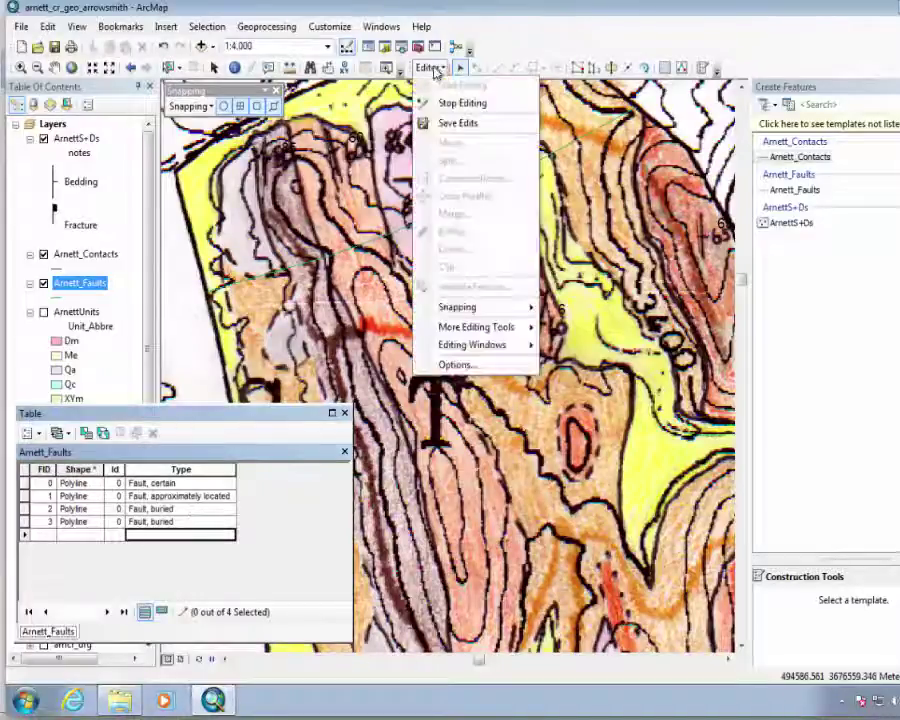
click(457, 123)
click(429, 67)
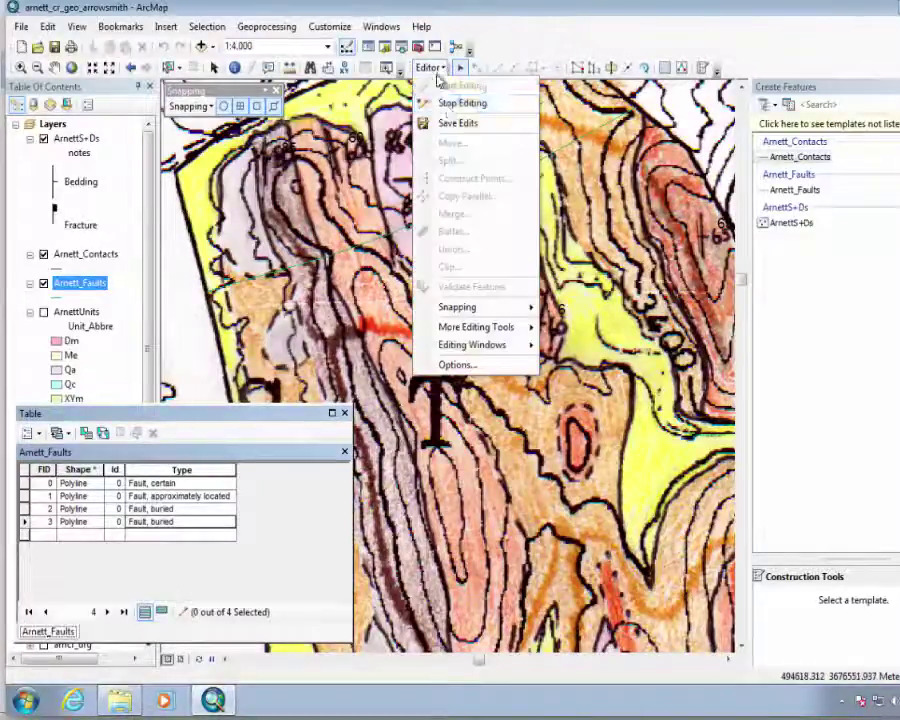
click(453, 104)
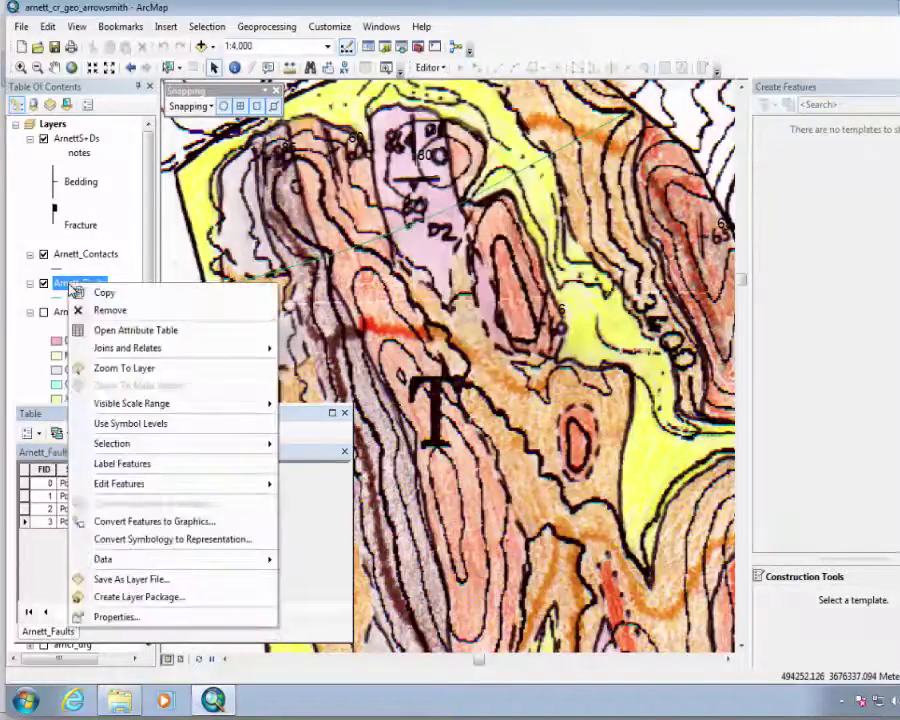
Step: Re-create unique-value symbology by Type, now listing three fault types
right_click(76, 284)
click(117, 616)
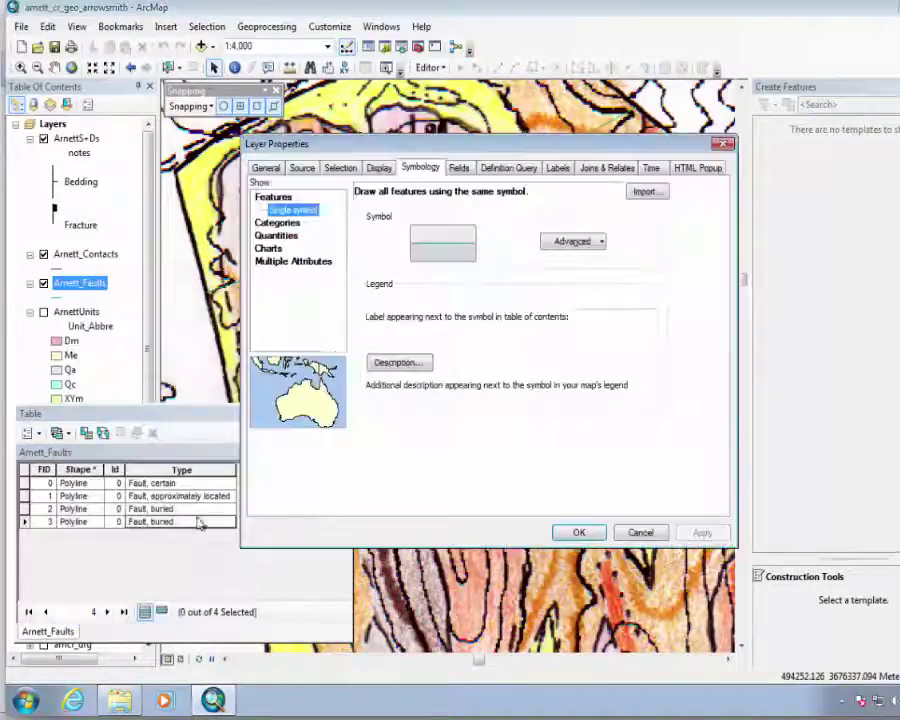
click(276, 222)
click(396, 225)
click(401, 250)
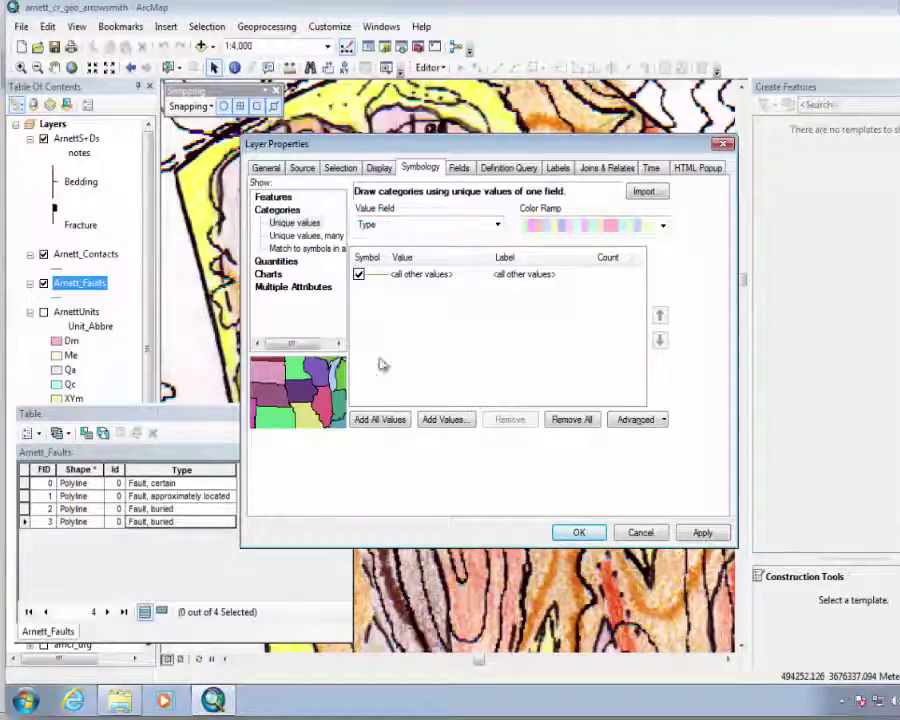
click(358, 273)
click(379, 419)
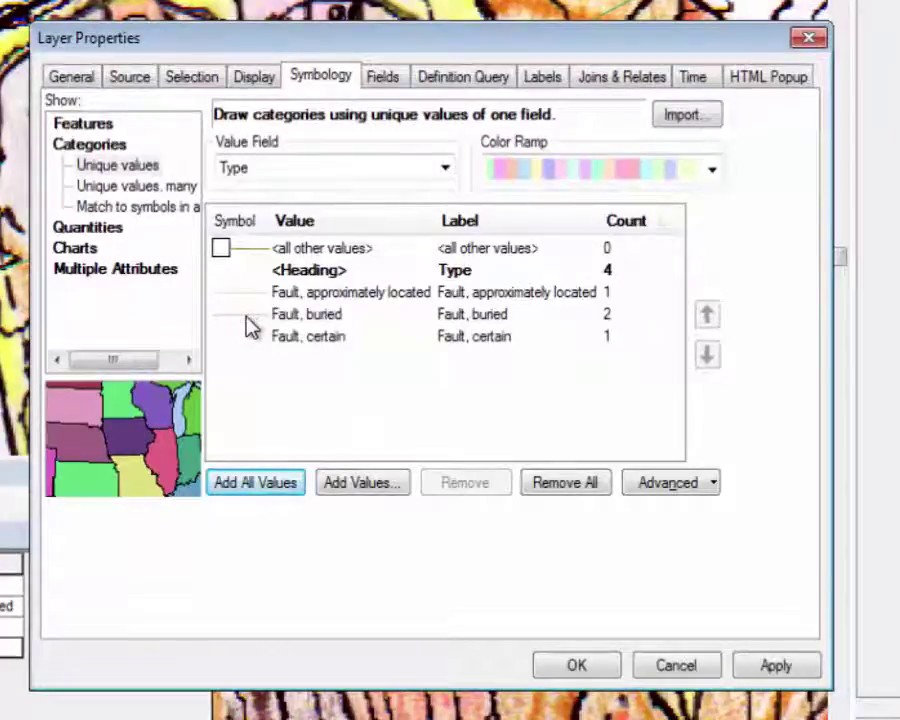
Step: Give approximately located faults the dashed Geology 24K Contact - Approximately located line at width 1
double_click(249, 298)
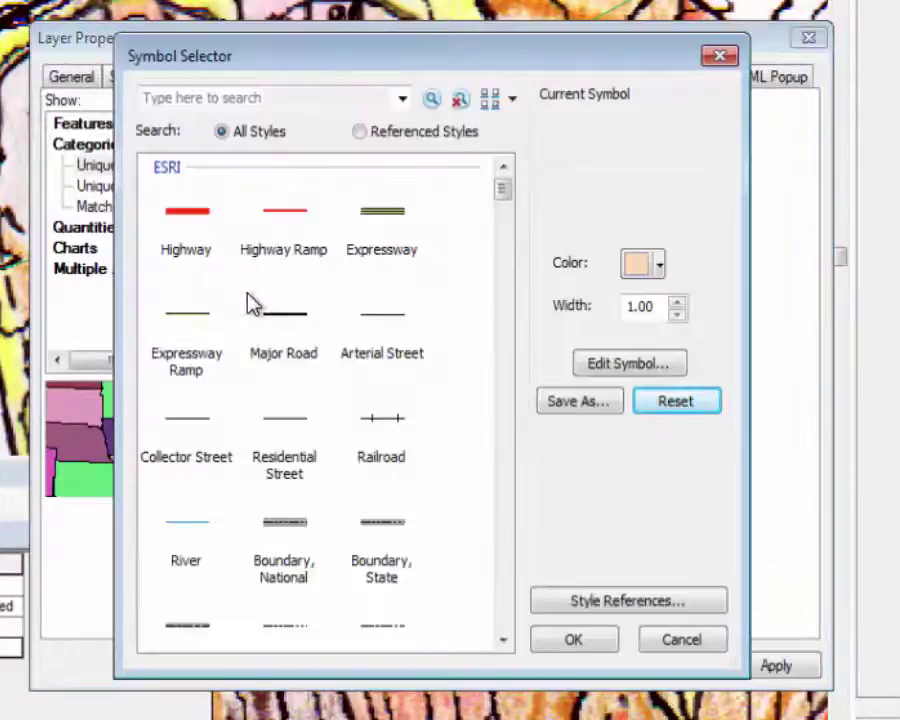
drag(510, 201, 516, 356)
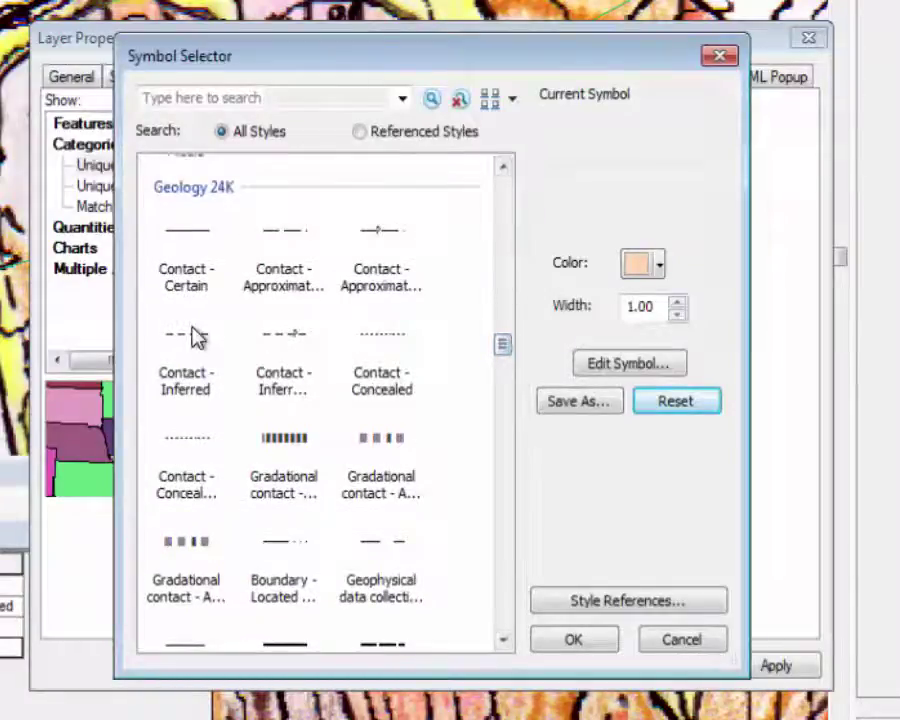
click(277, 243)
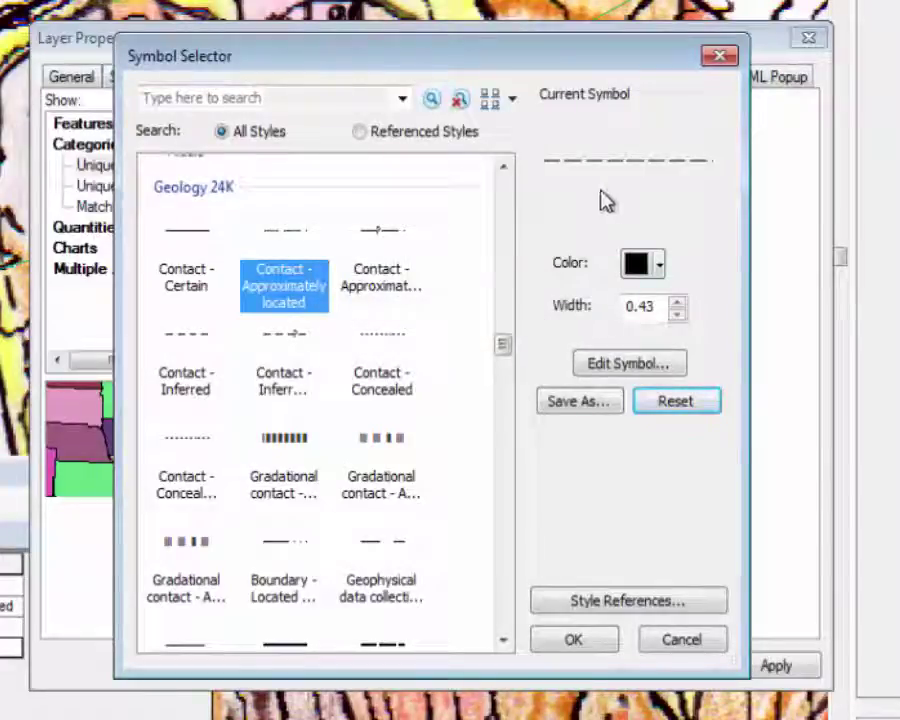
drag(665, 307, 597, 310)
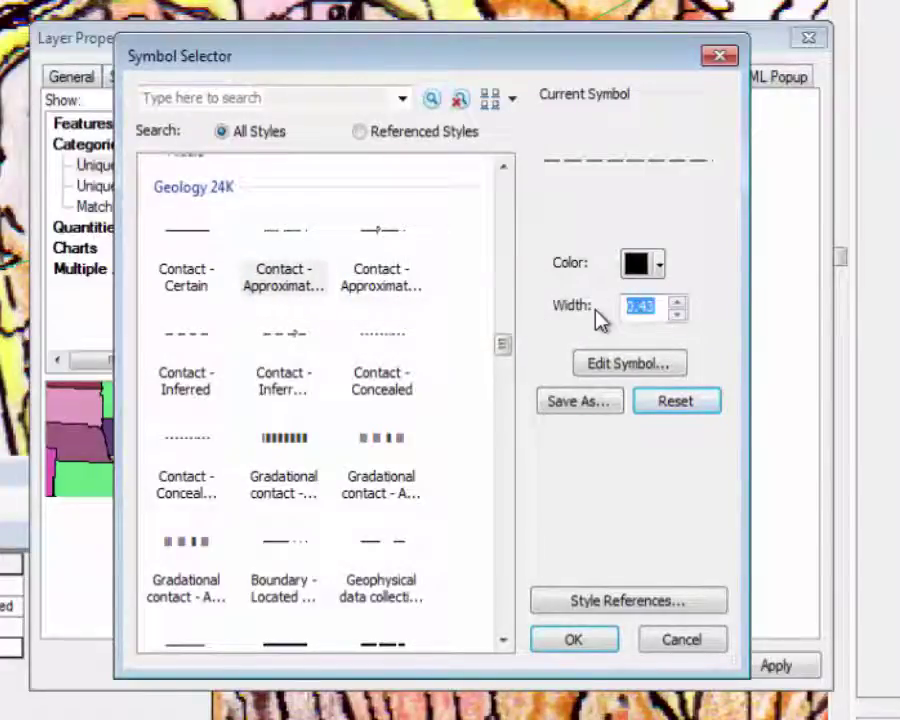
text(1)
click(576, 643)
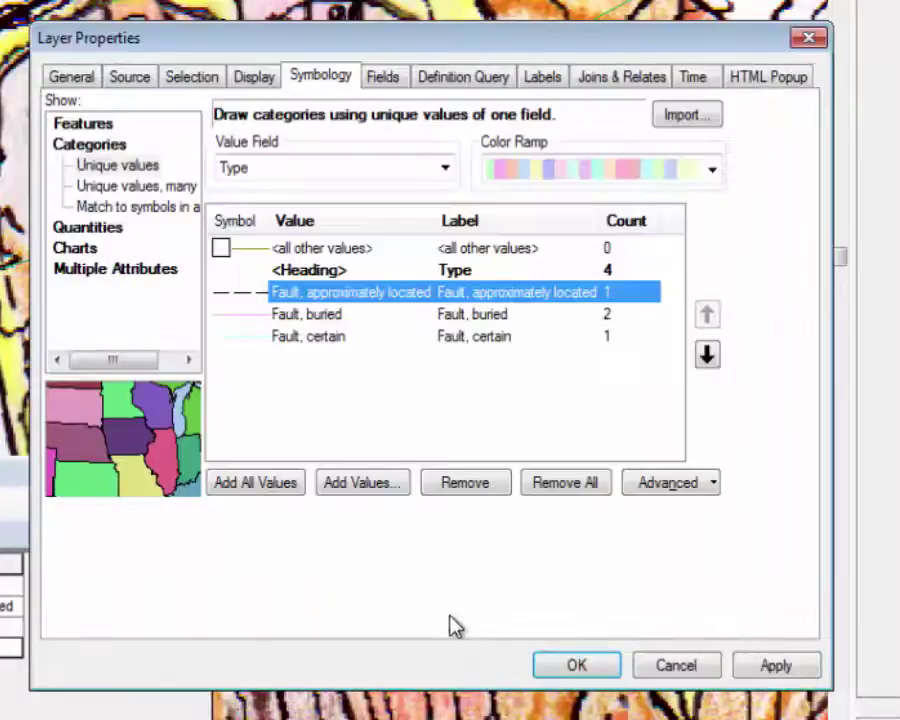
Step: Give buried faults the dotted Geology 24K Contact - Concealed line at width 1
double_click(241, 315)
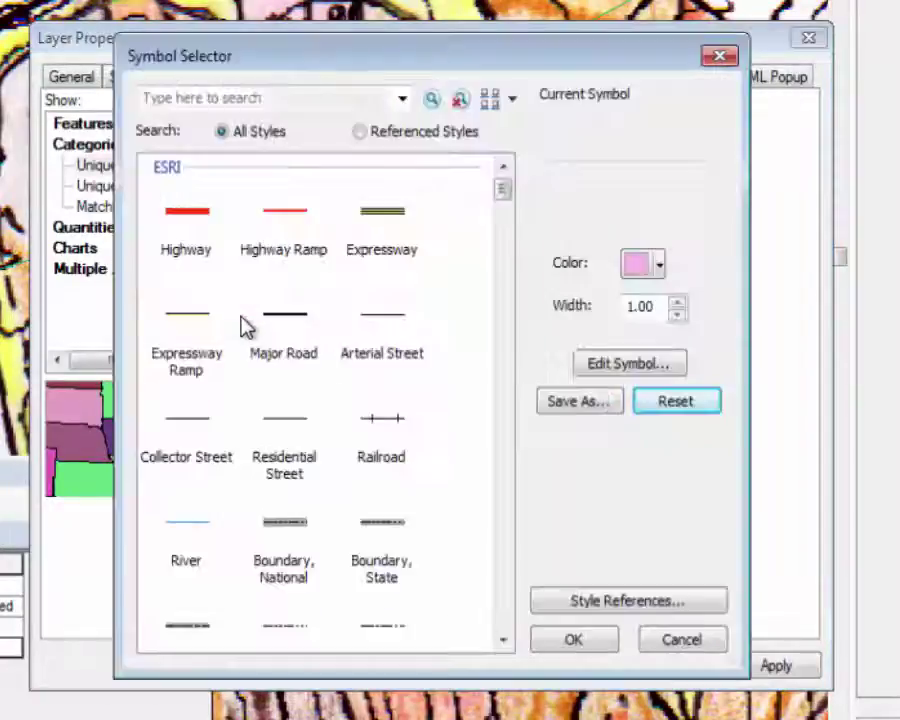
drag(509, 196, 526, 357)
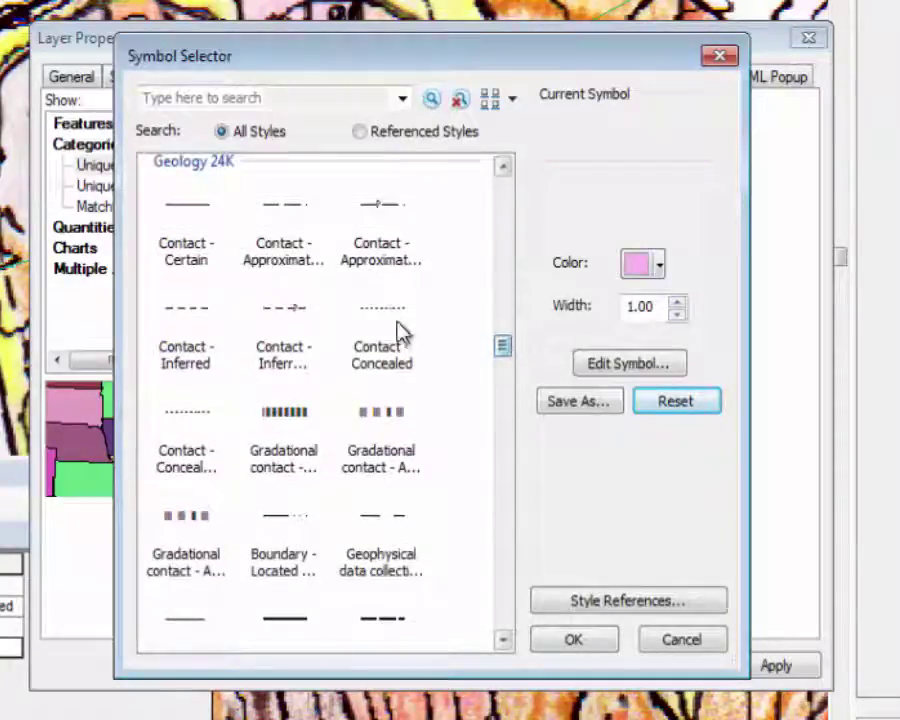
click(389, 318)
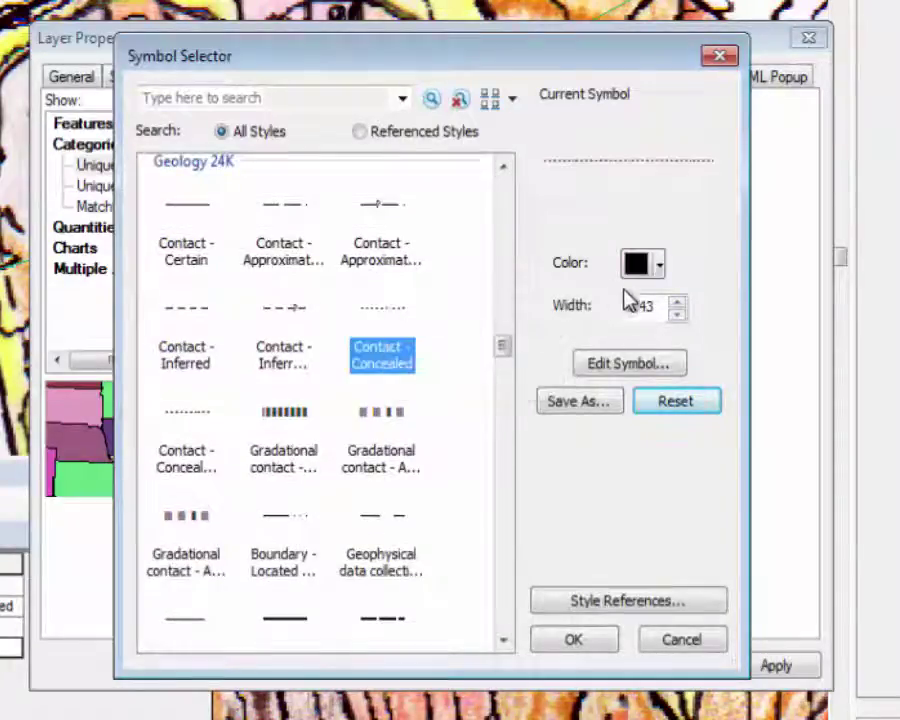
drag(650, 306, 597, 304)
text(1)
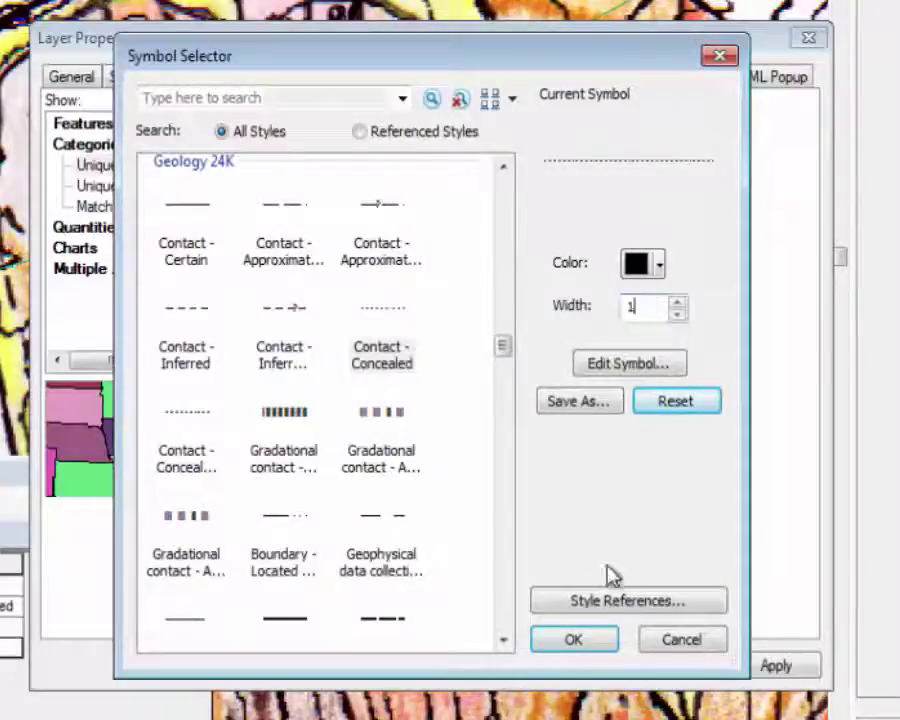
click(588, 641)
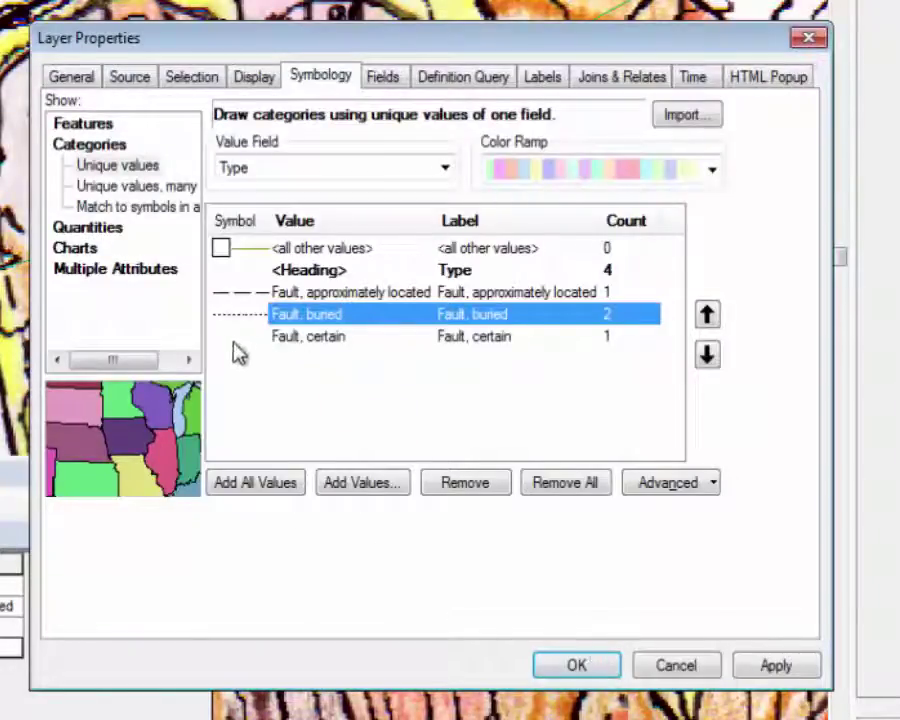
Step: Give certain faults the solid Geology 24K Contact - Certain line at width 1
drag(240, 352, 240, 352)
double_click(234, 344)
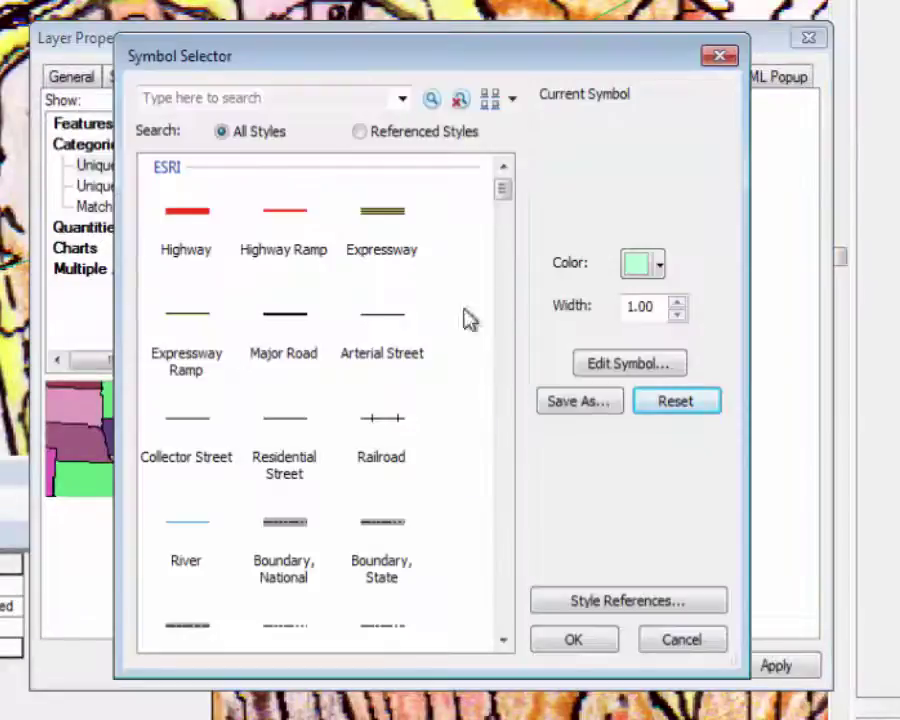
scroll(503, 212, down, 1)
drag(505, 215, 452, 341)
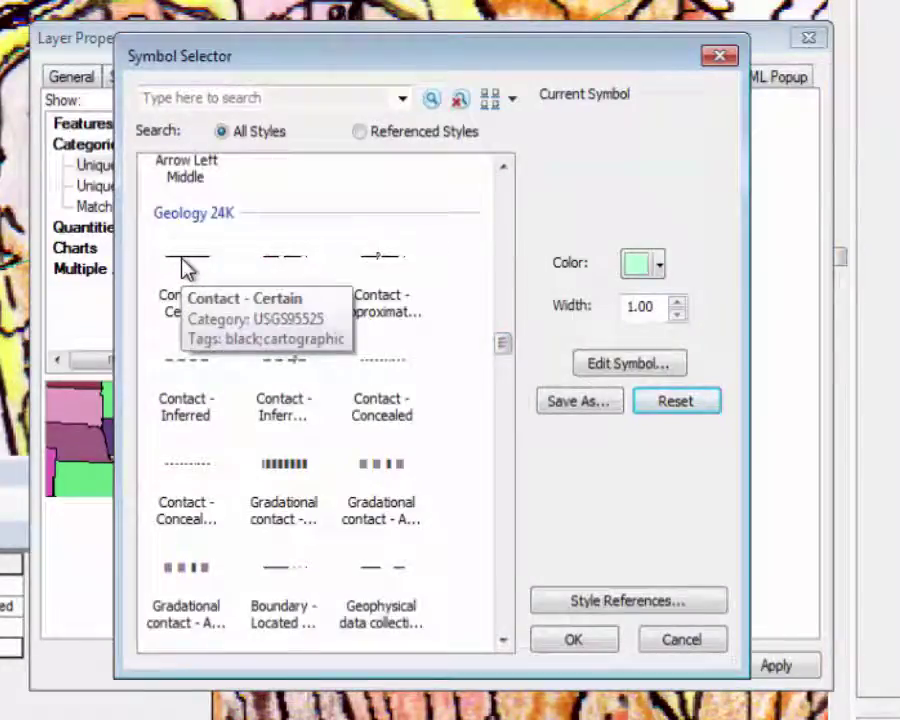
click(188, 257)
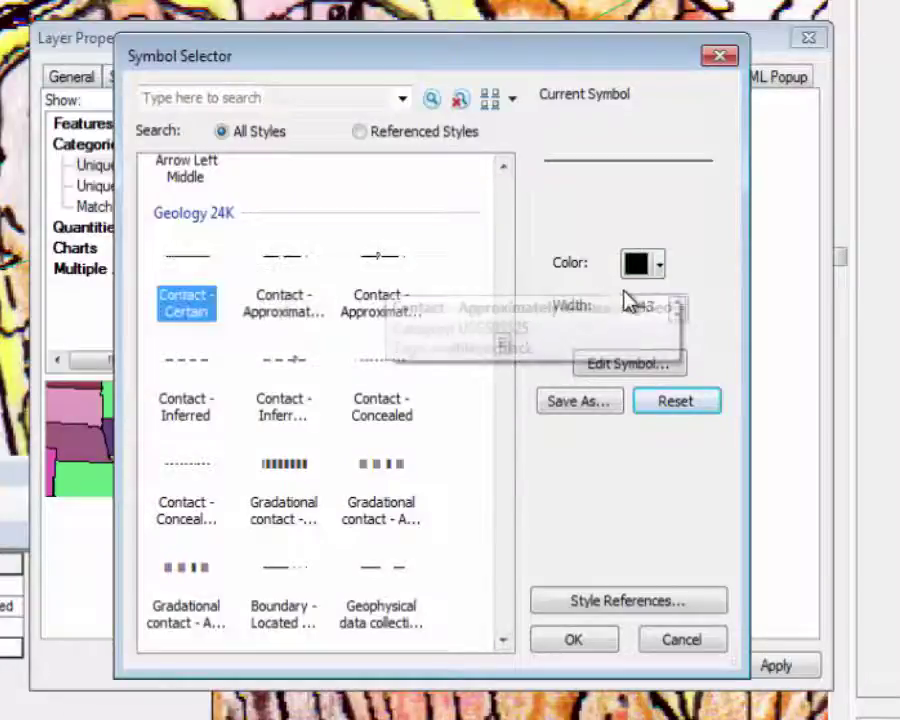
drag(661, 305, 605, 315)
text(1)
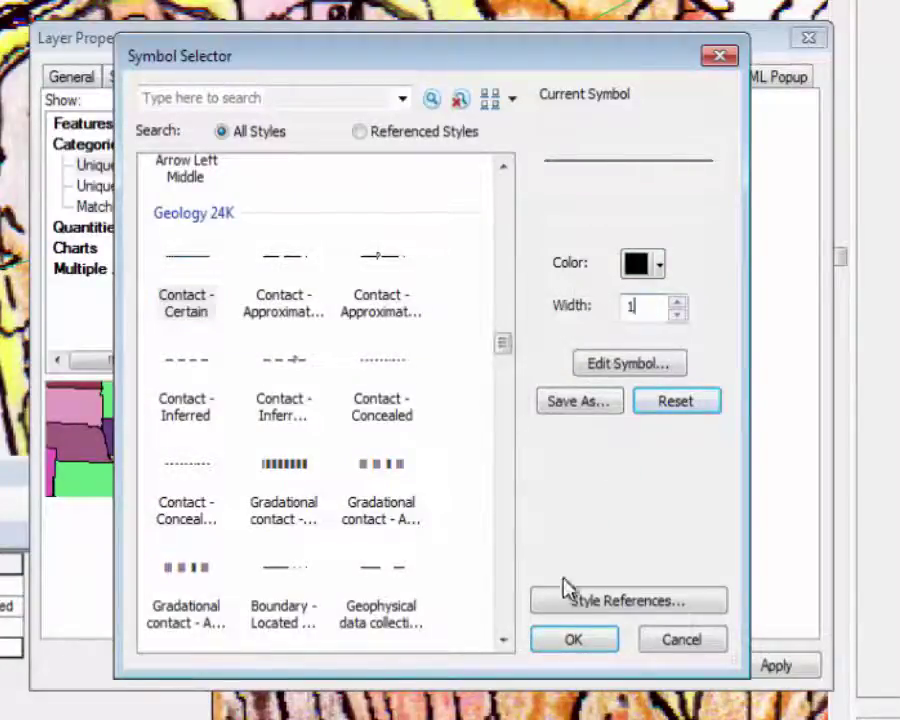
click(562, 636)
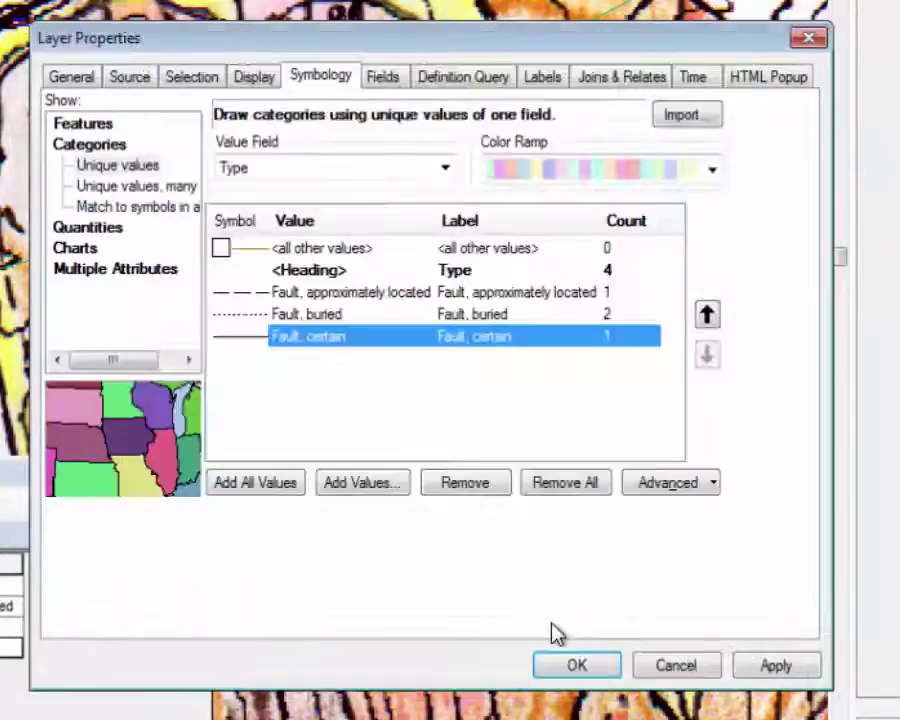
Step: Apply the fault symbology, close the attribute table, and toggle the raster and unit layers to compare
click(577, 667)
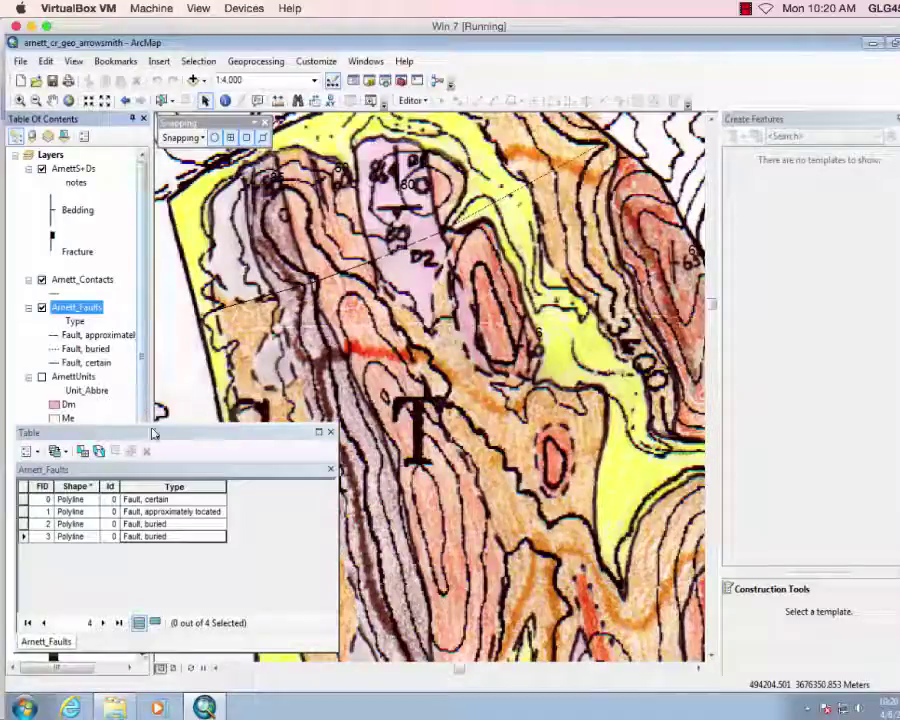
click(318, 433)
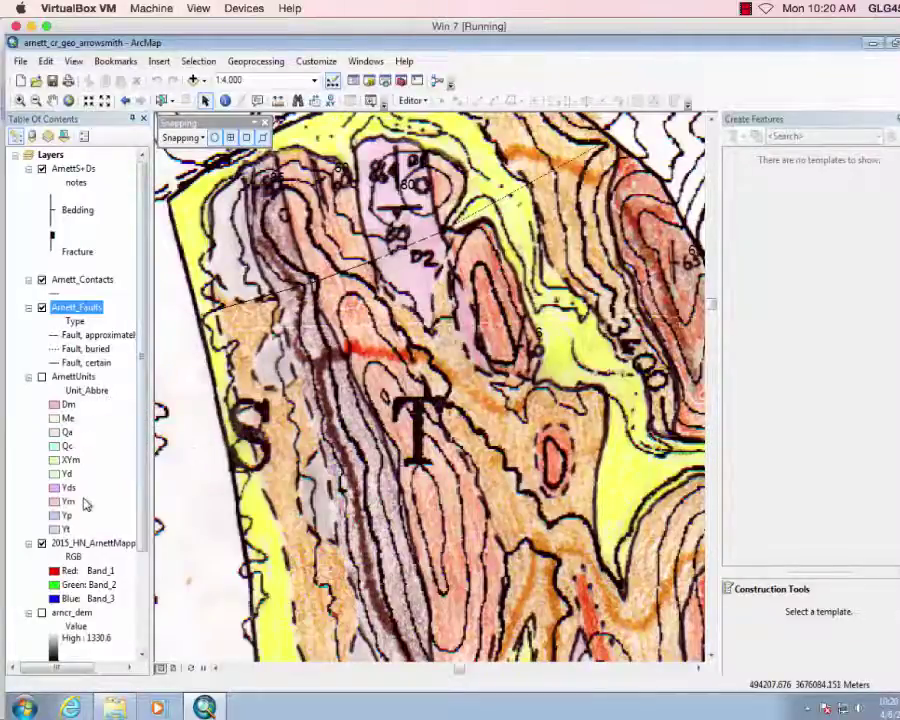
click(41, 543)
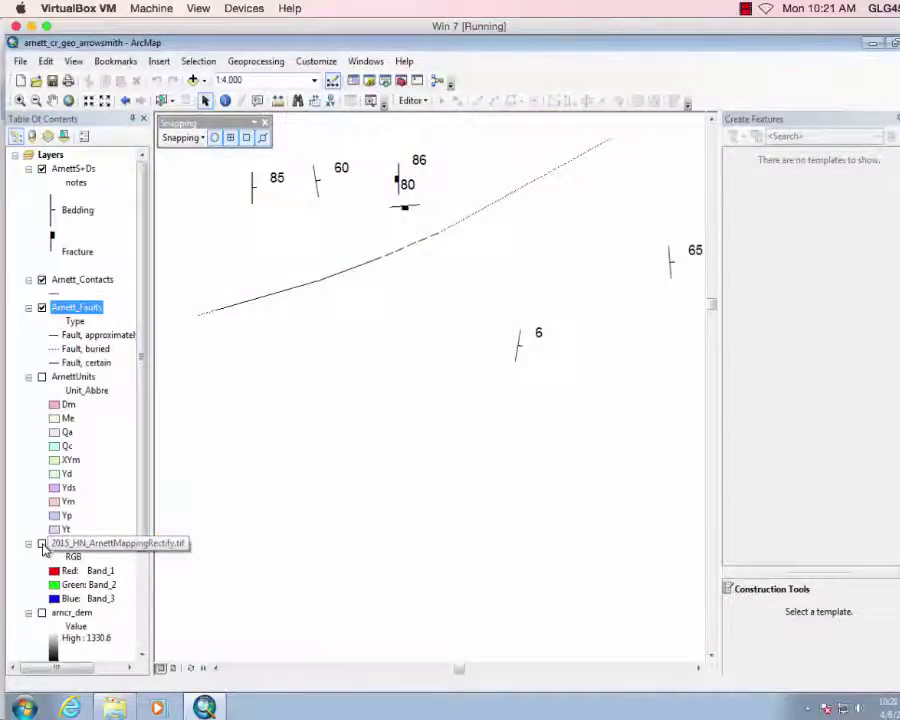
click(41, 543)
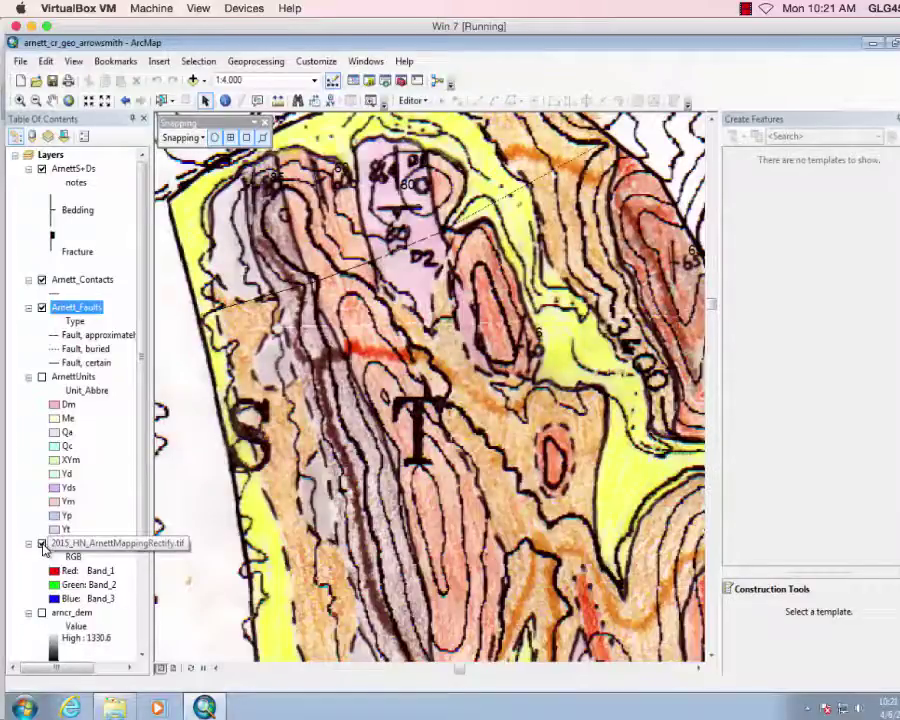
click(41, 378)
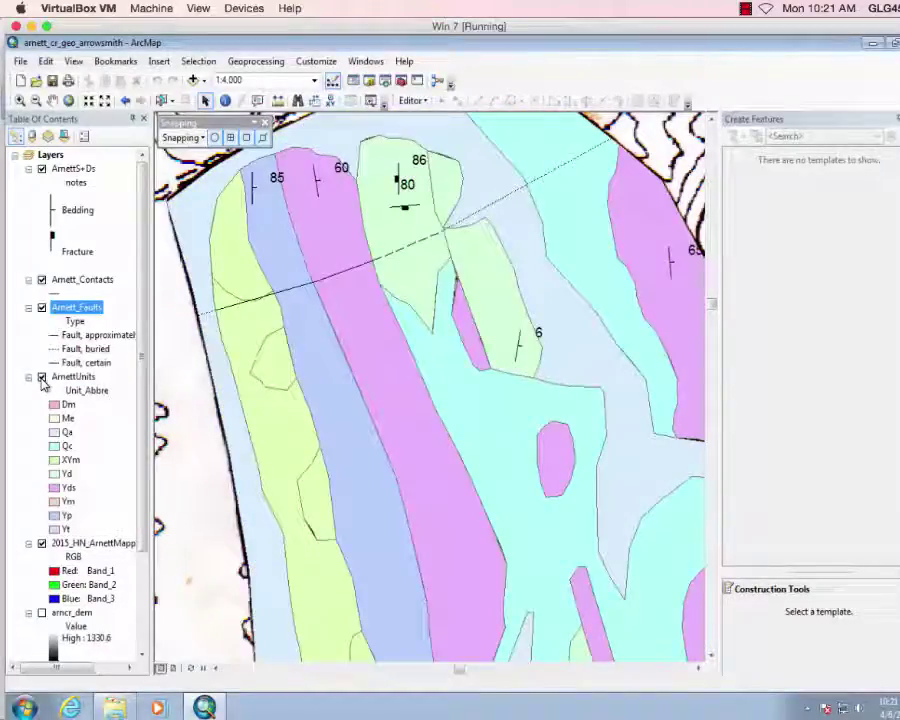
click(41, 378)
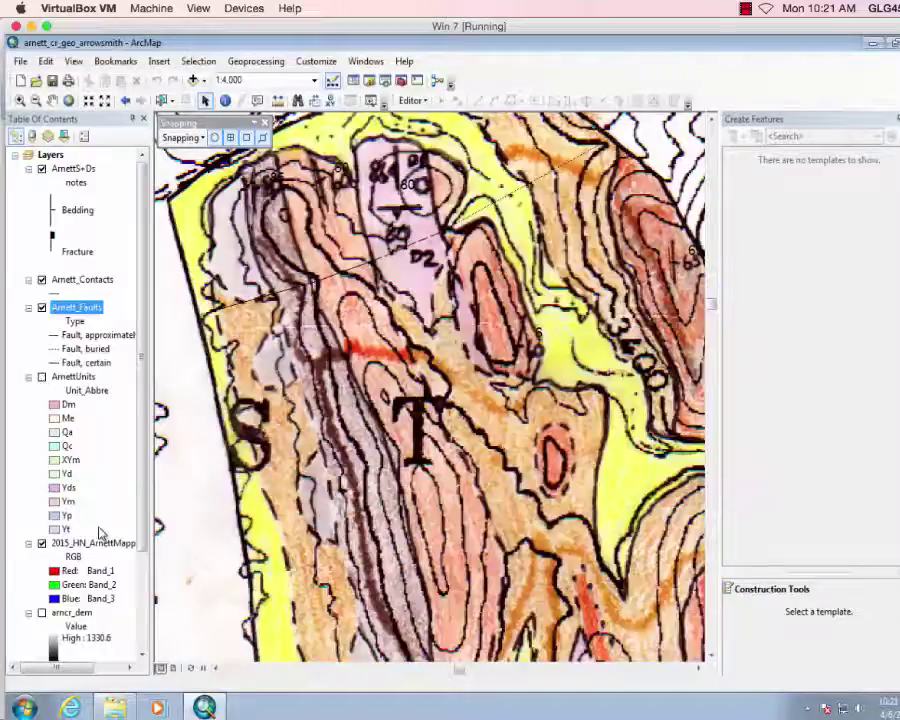